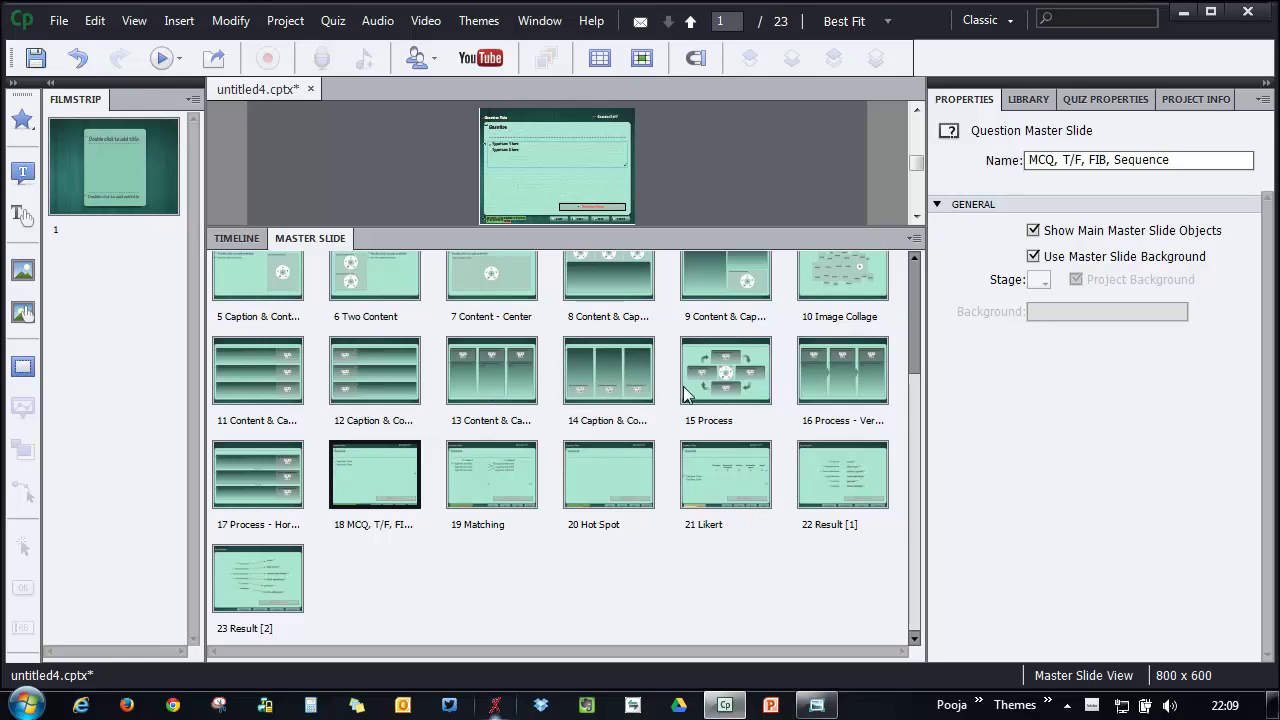
- Delete the Image Collage content master slide from the theme
{"action": "scroll", "coordinate": [684, 387], "scroll_direction": "up", "scroll_amount": 2}
{"action": "left_click", "coordinate": [840, 397]}
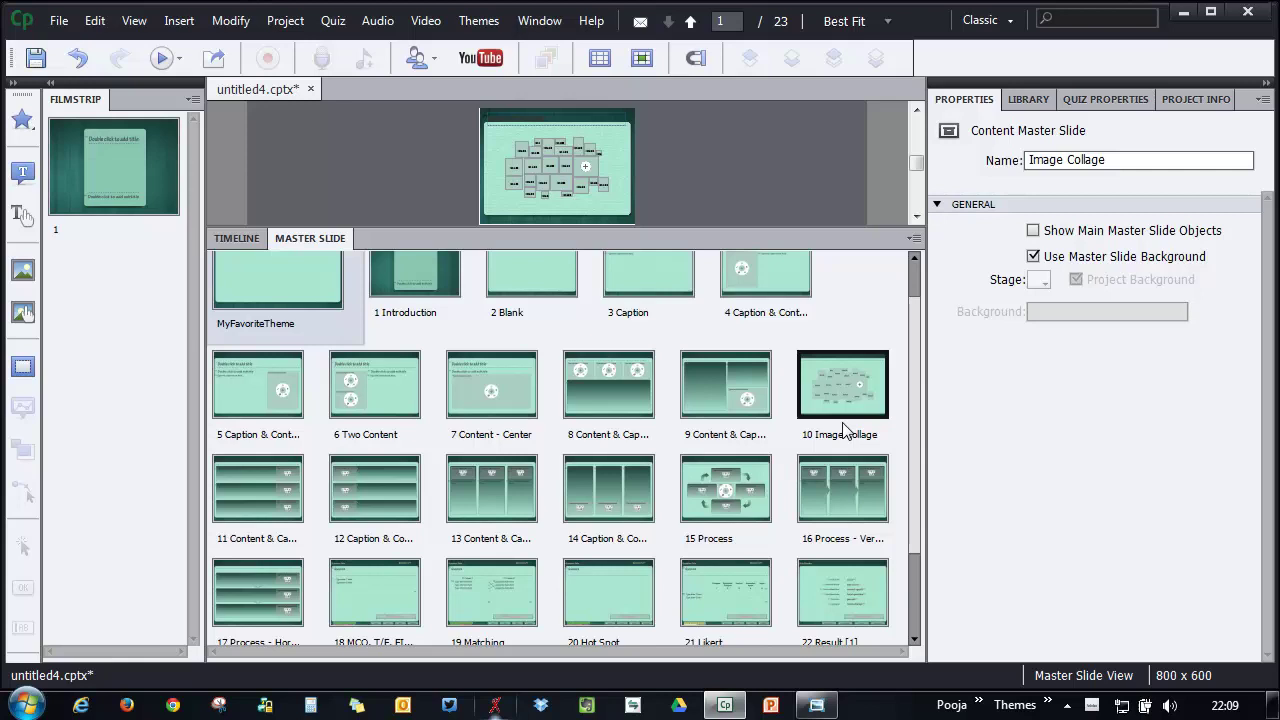
{"action": "key", "text": "Delete"}
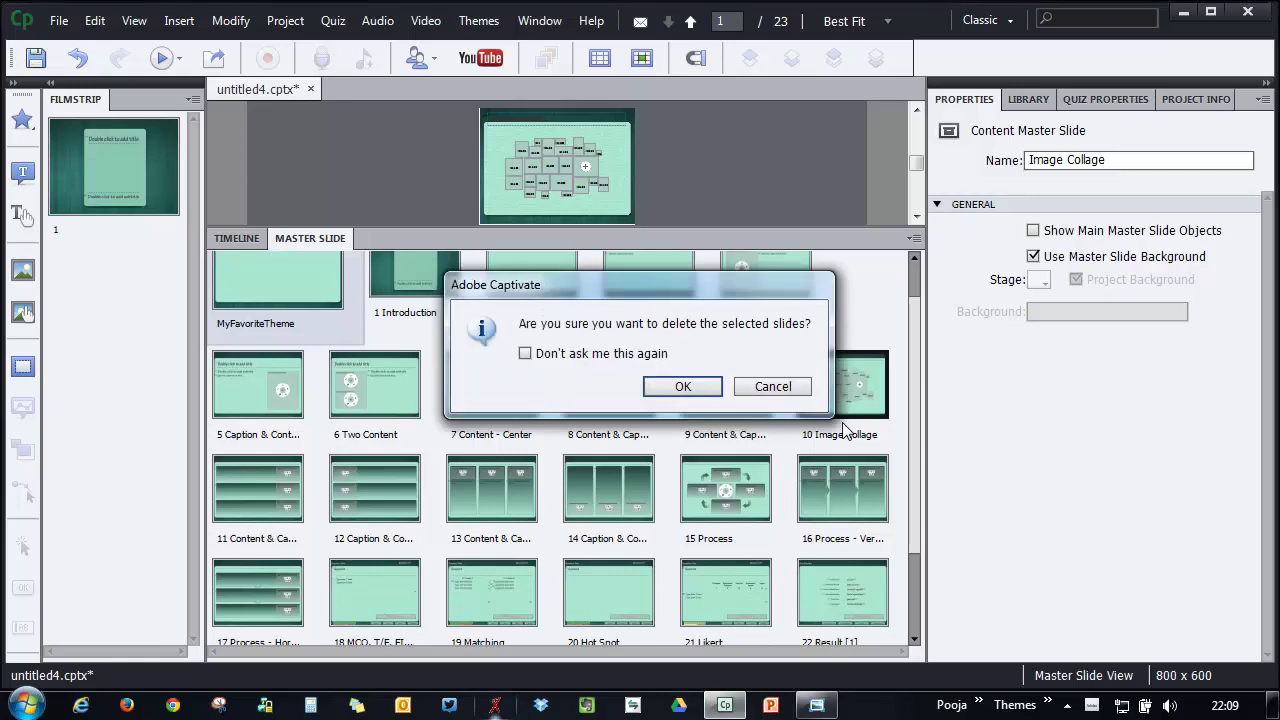
{"action": "key", "text": "Return"}
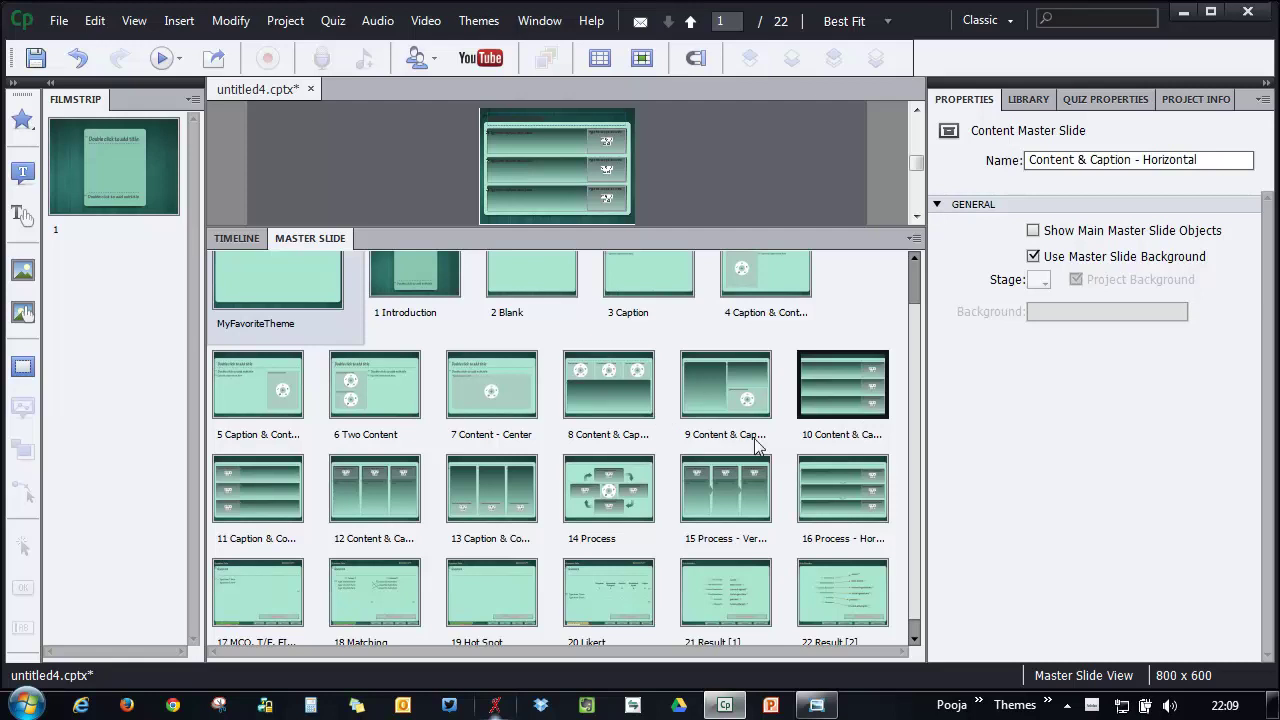
- Delete the Process - Horizontal master slide together with the three-column caption master slide numbered 13
{"action": "scroll", "coordinate": [632, 540], "scroll_direction": "down", "scroll_amount": 1}
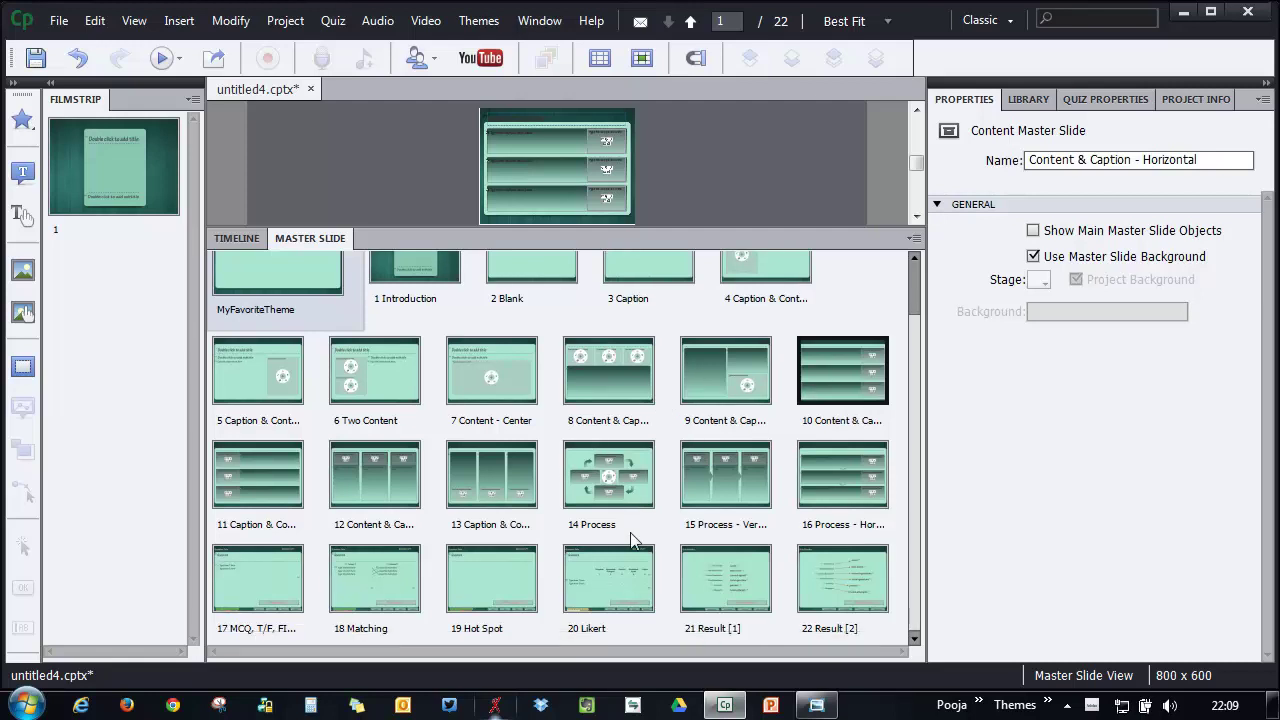
{"action": "left_click", "coordinate": [861, 473]}
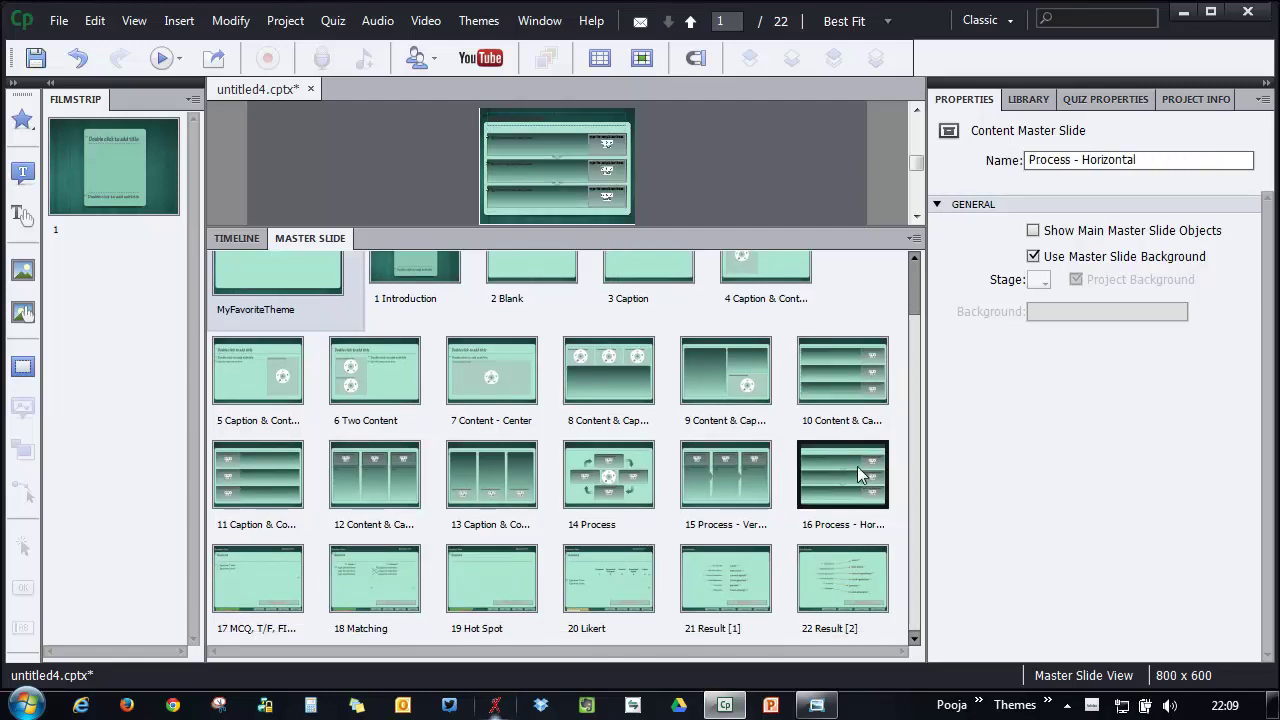
{"action": "left_click", "coordinate": [480, 474], "text": "ctrl"}
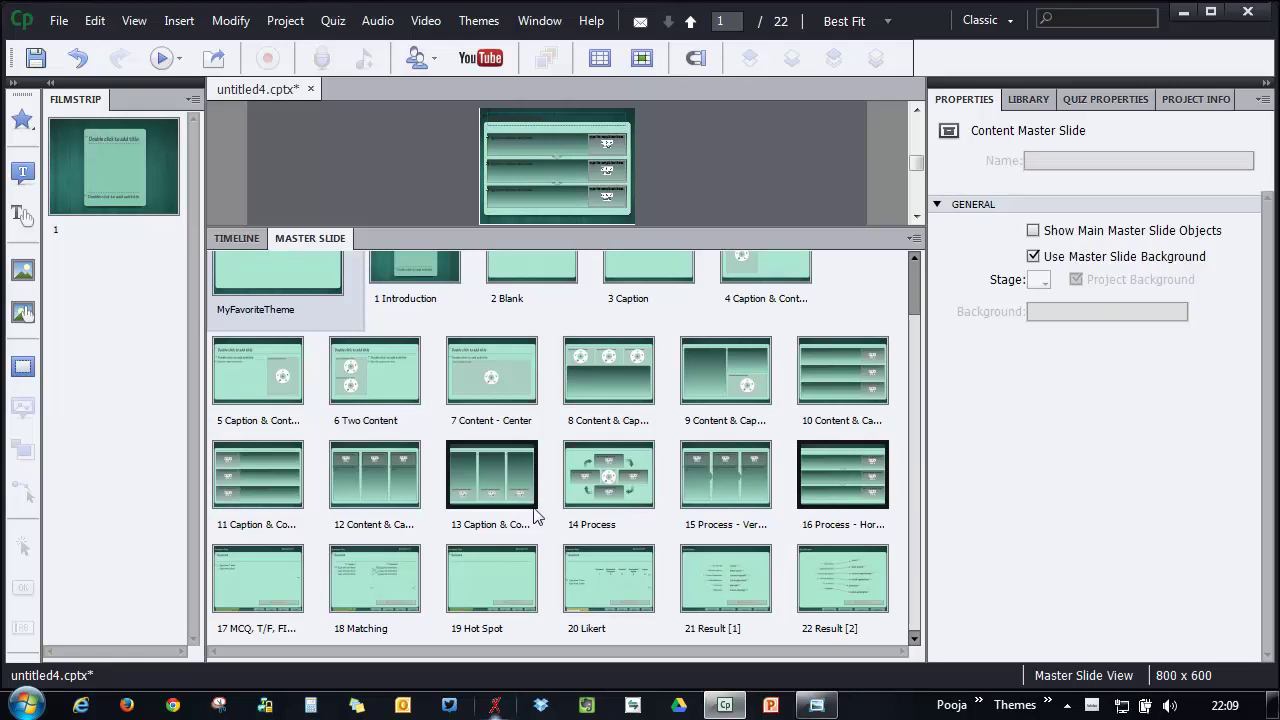
{"action": "key", "text": "Delete"}
{"action": "key", "text": "Return"}
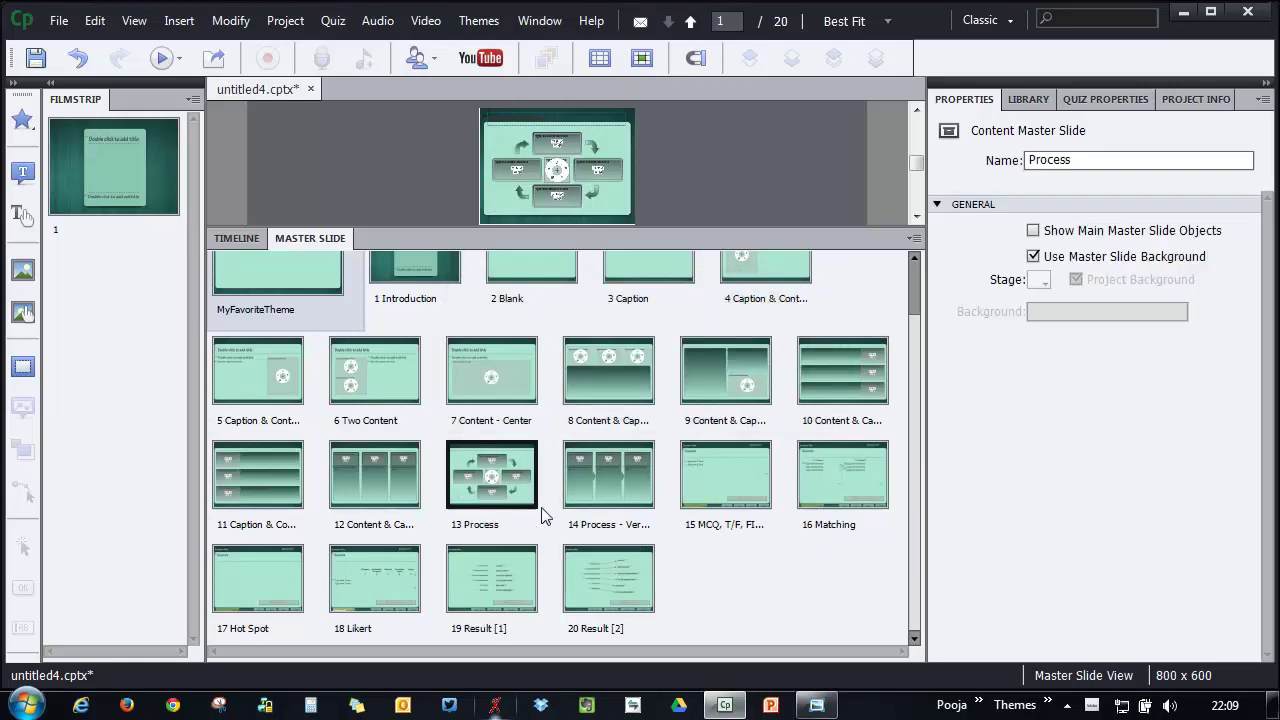
- Delete the Result [2] master slide from the theme
{"action": "left_click", "coordinate": [594, 570]}
{"action": "left_click", "coordinate": [500, 580]}
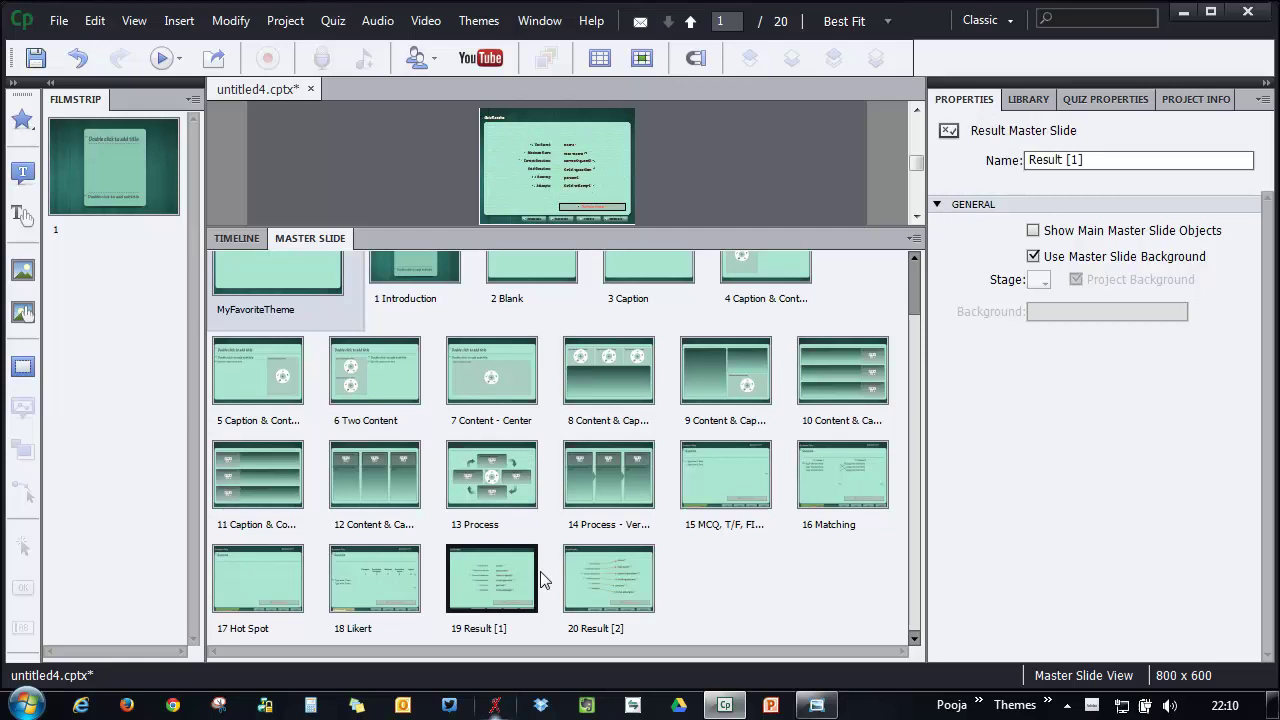
{"action": "left_click", "coordinate": [622, 578]}
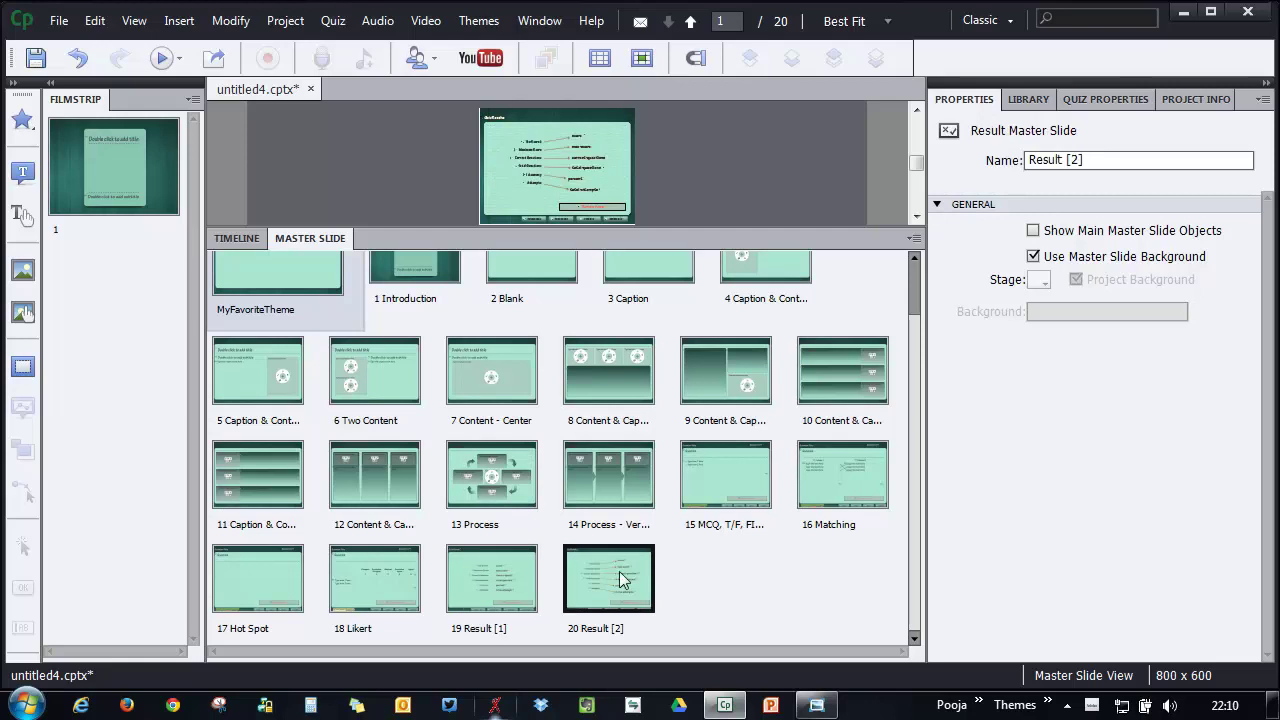
{"action": "key", "text": "Delete"}
{"action": "key", "text": "Return"}
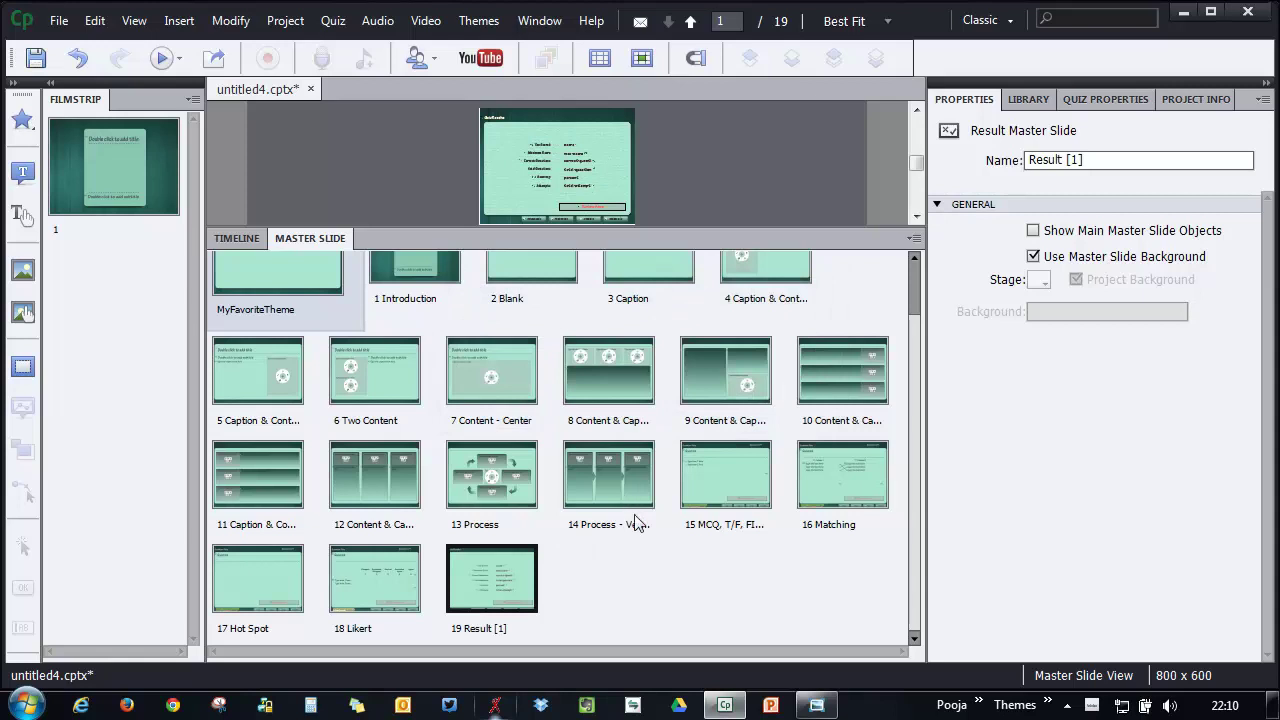
- Insert a new content master slide directly after the Caption master slide
{"action": "scroll", "coordinate": [636, 522], "scroll_direction": "up", "scroll_amount": 2}
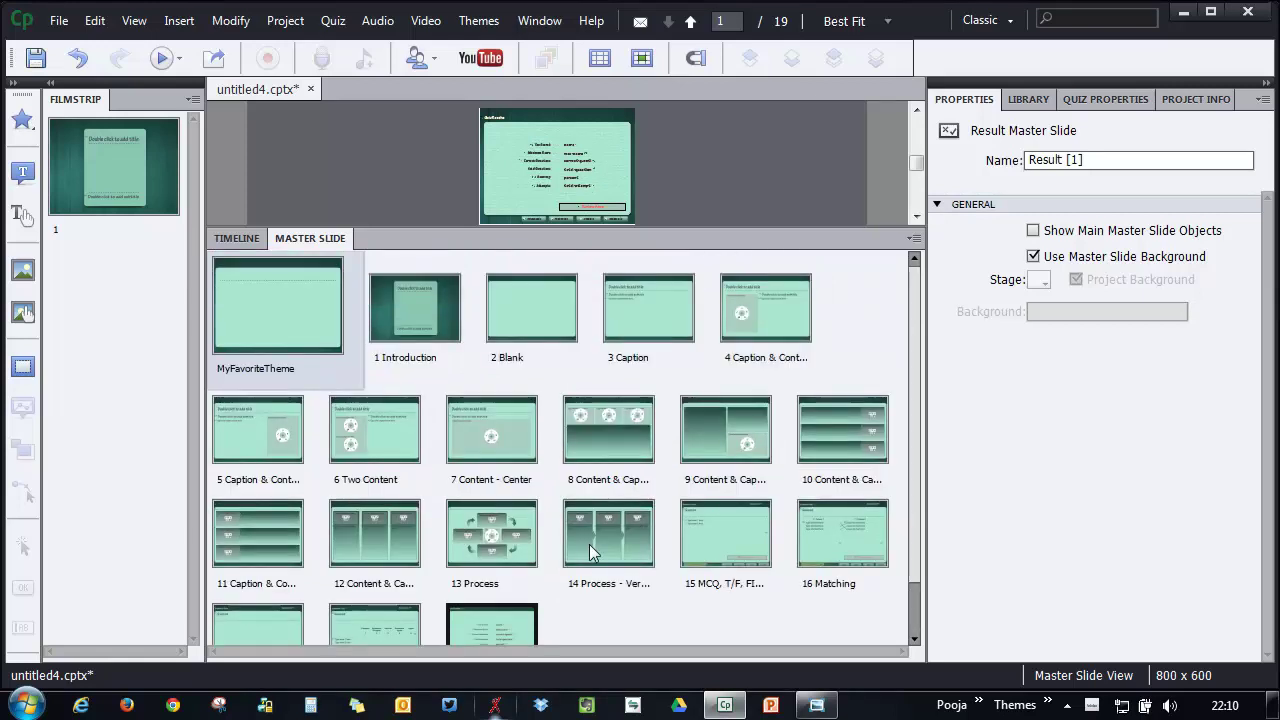
{"action": "scroll", "coordinate": [589, 552], "scroll_direction": "down", "scroll_amount": 2}
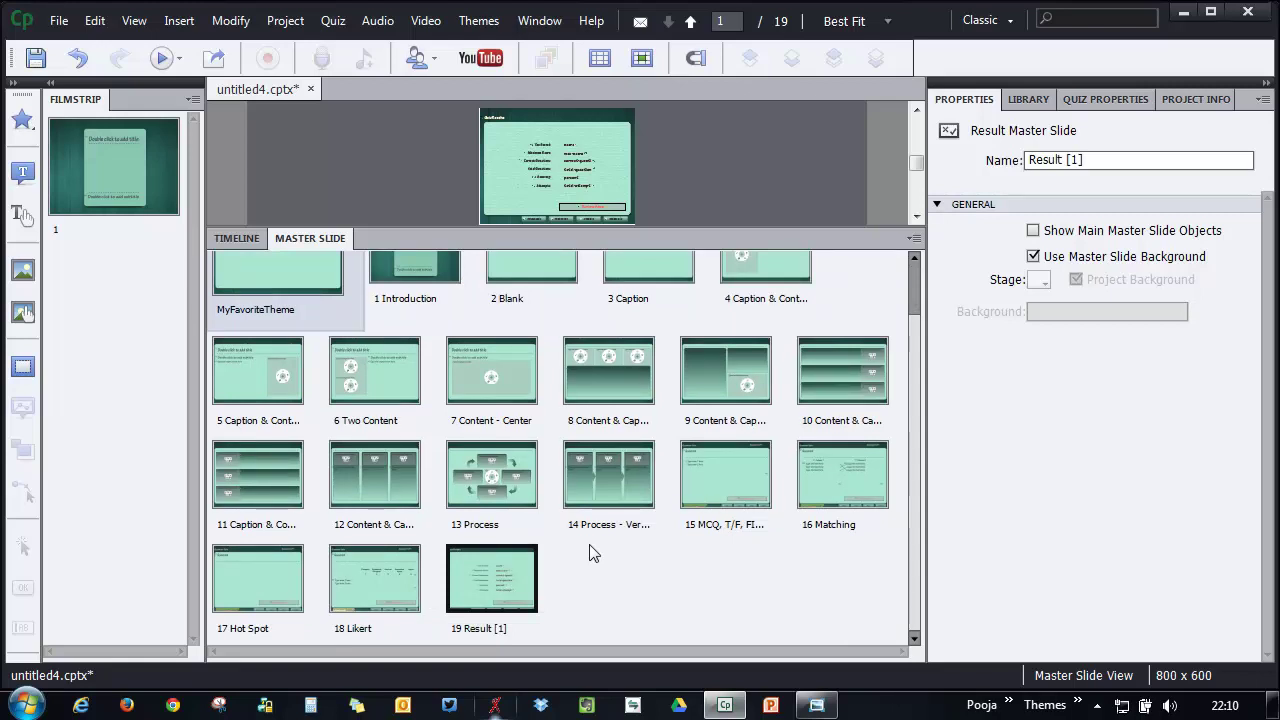
{"action": "scroll", "coordinate": [693, 552], "scroll_direction": "up", "scroll_amount": 2}
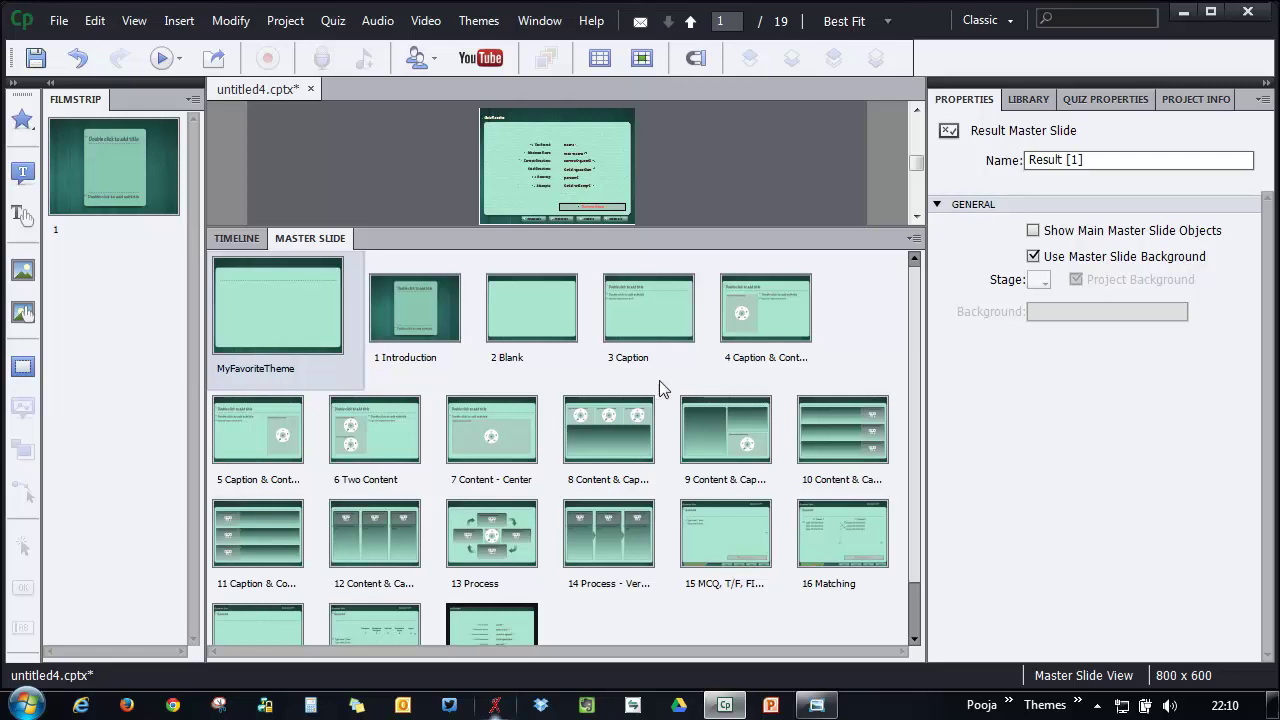
{"action": "right_click", "coordinate": [649, 310]}
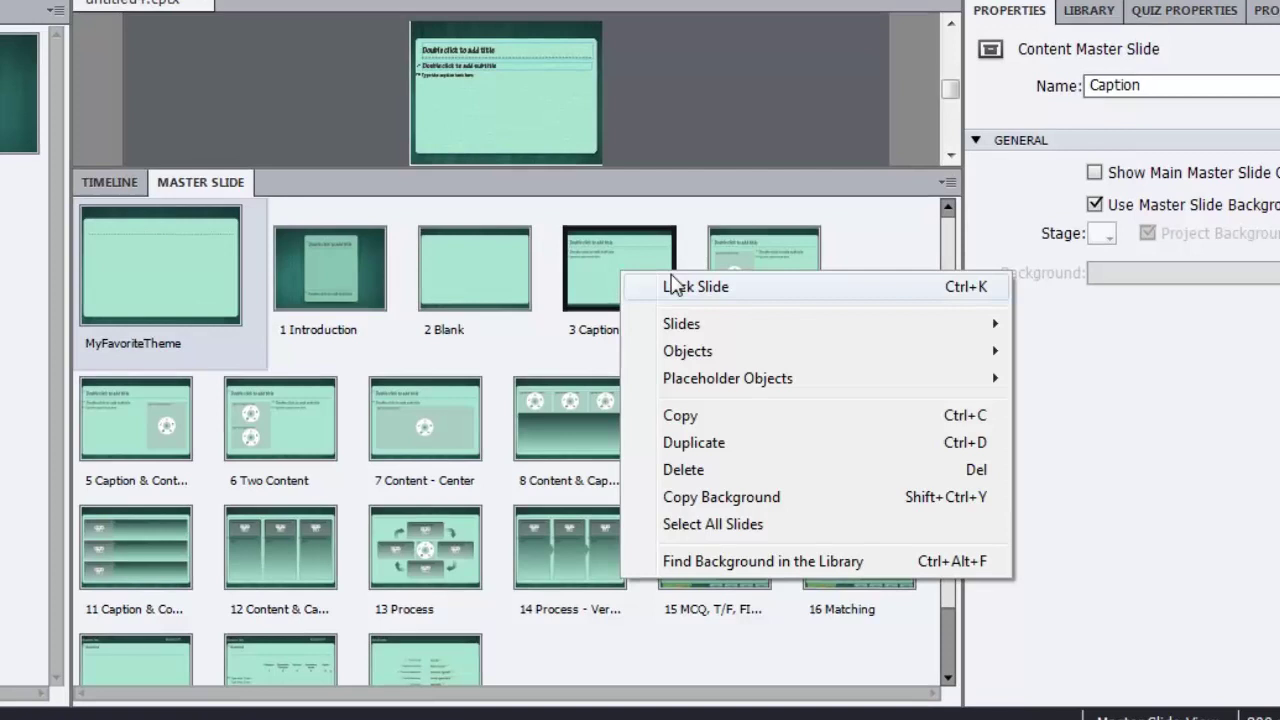
{"action": "mouse_move", "coordinate": [738, 333]}
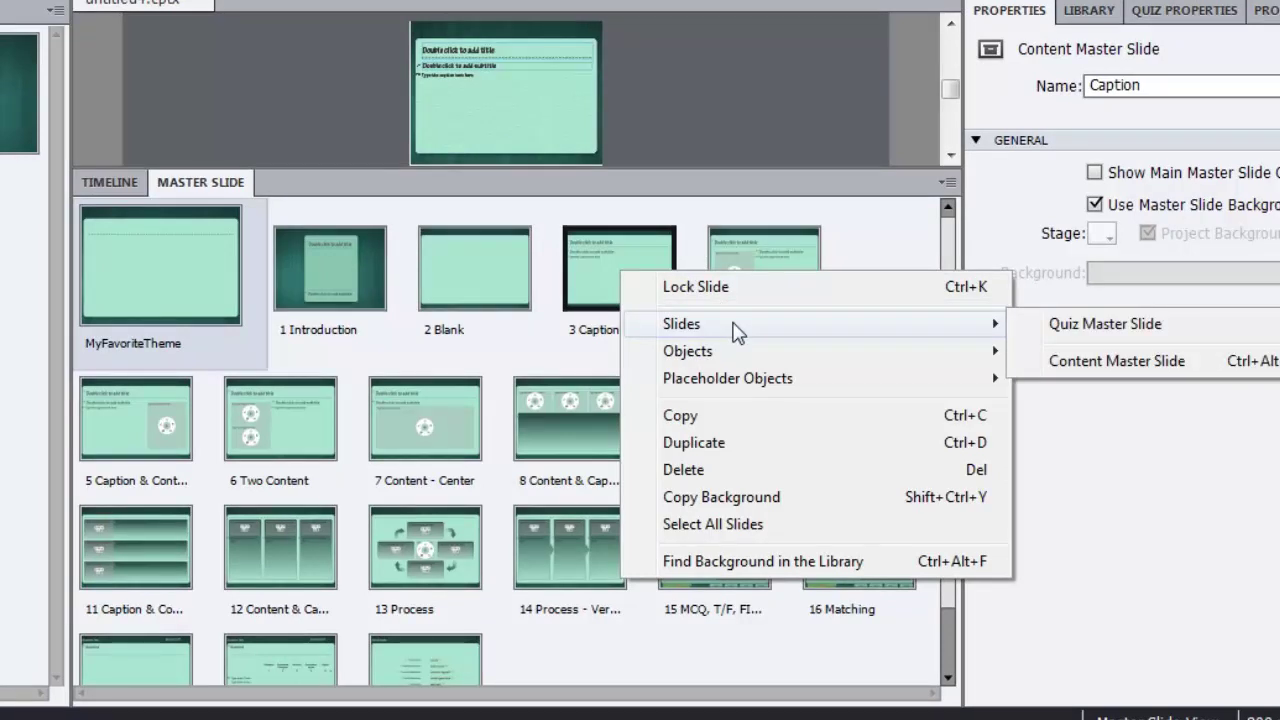
{"action": "left_click", "coordinate": [1106, 364]}
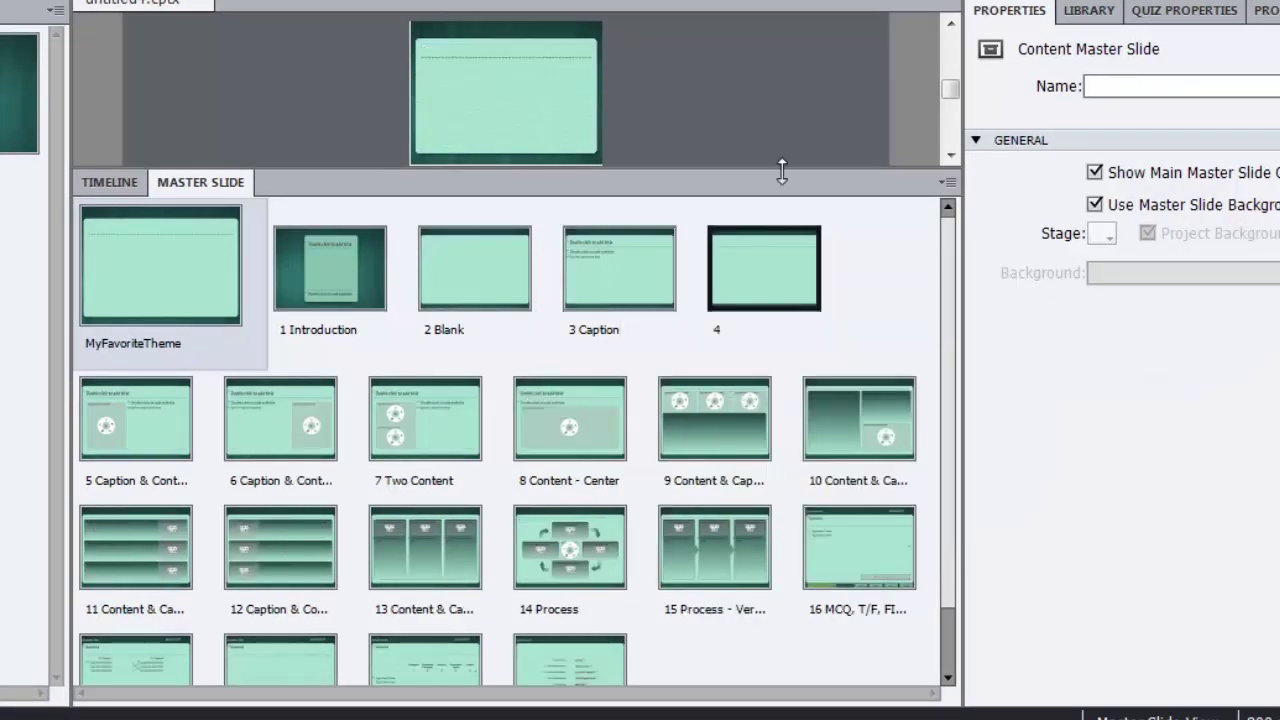
- Enlarge the stage area and add a text caption placeholder spanning the light panel's width just above the dashed line
{"action": "left_click_drag", "start_coordinate": [777, 177], "coordinate": [781, 502]}
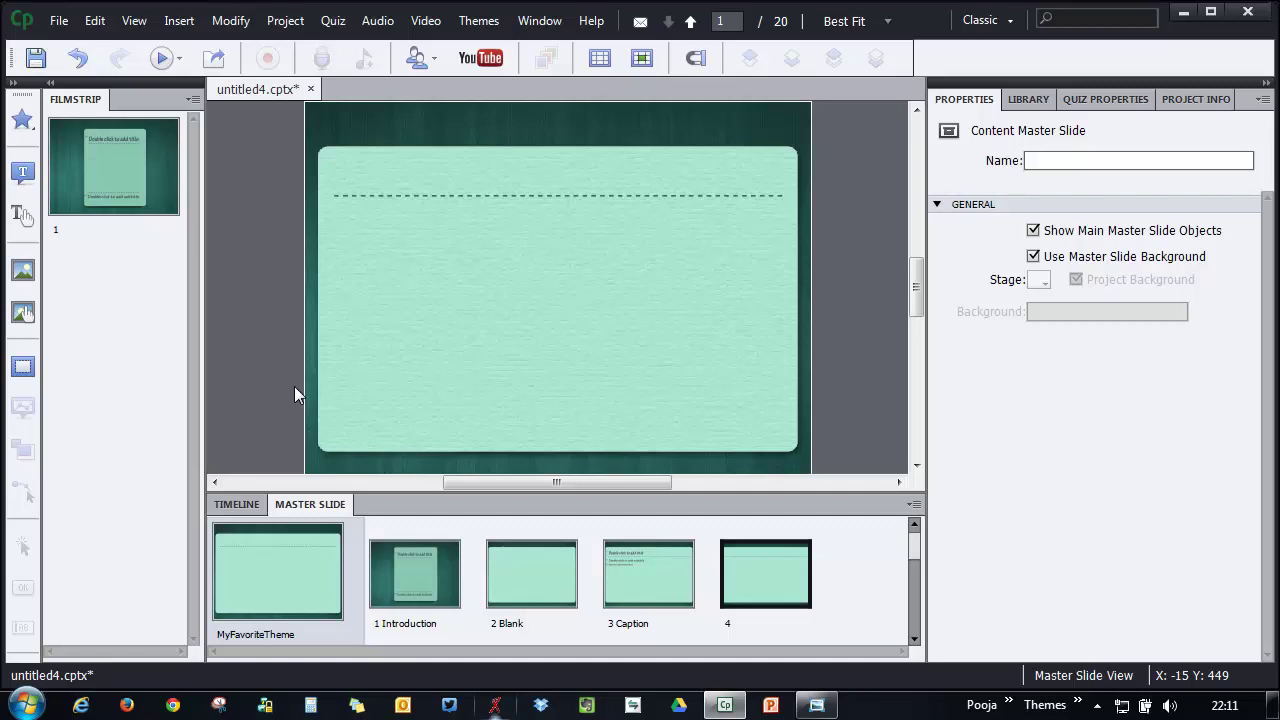
{"action": "left_click", "coordinate": [174, 22]}
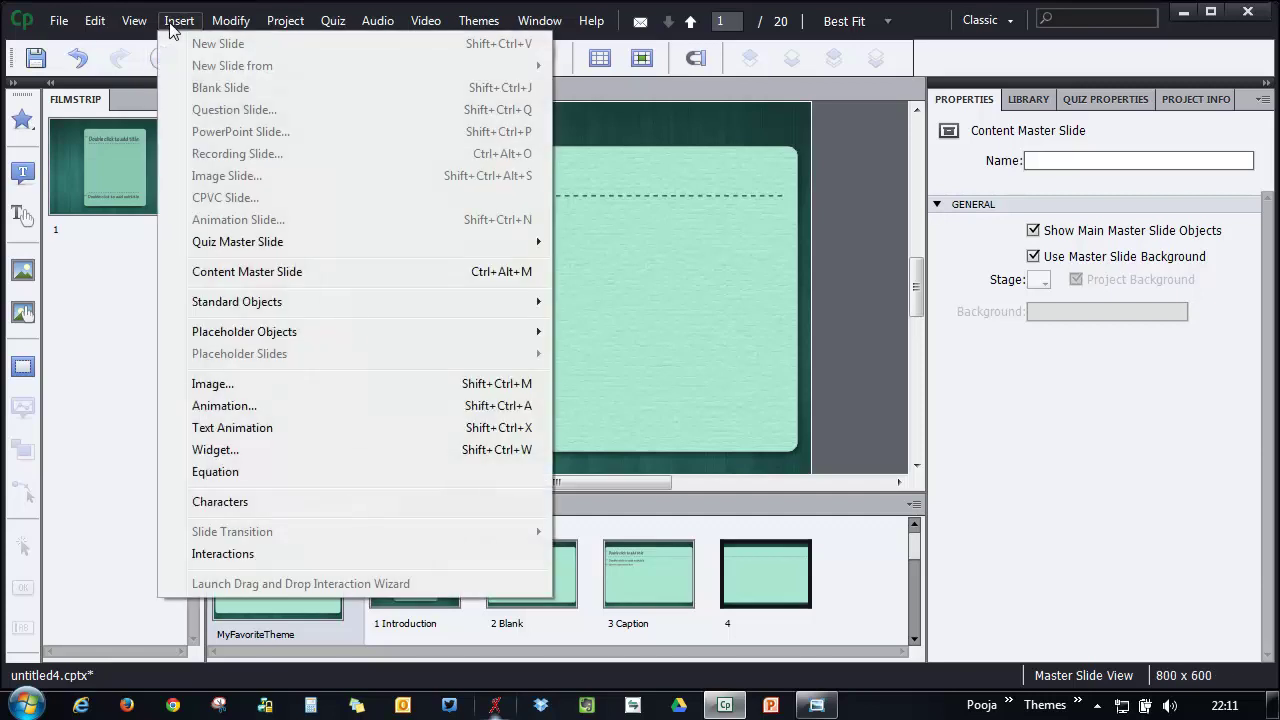
{"action": "mouse_move", "coordinate": [342, 340]}
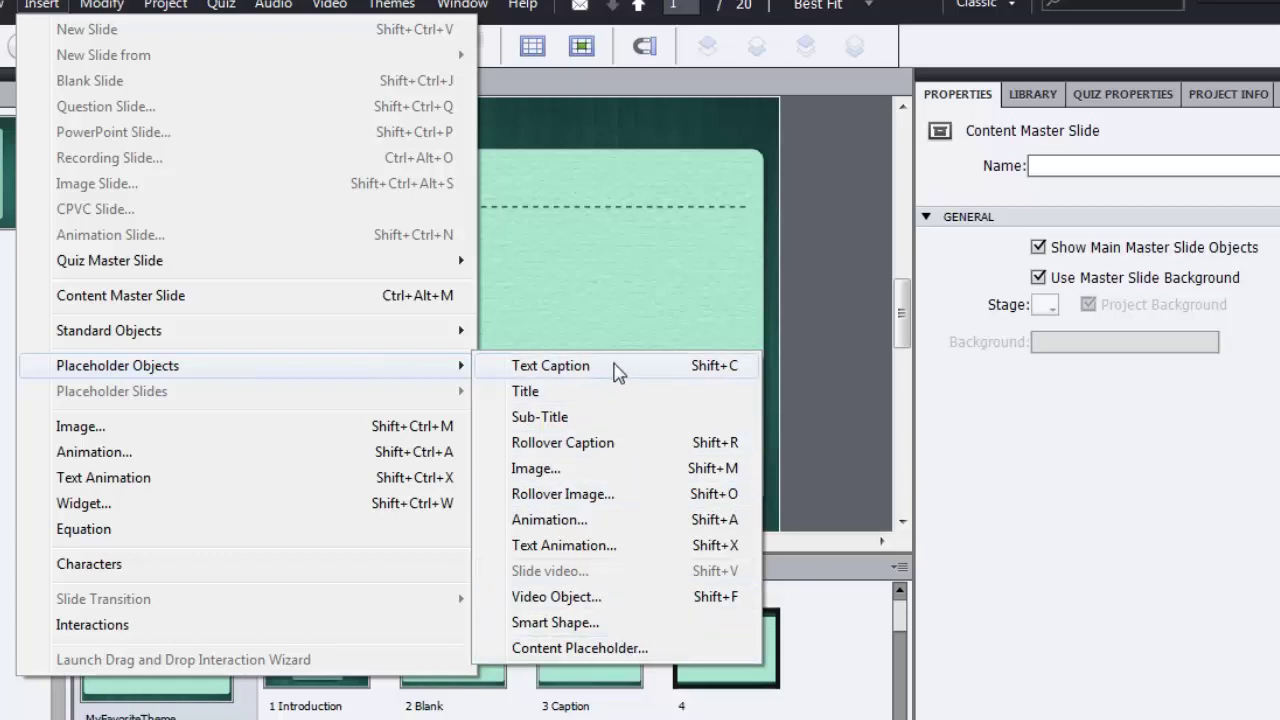
{"action": "left_click", "coordinate": [616, 368]}
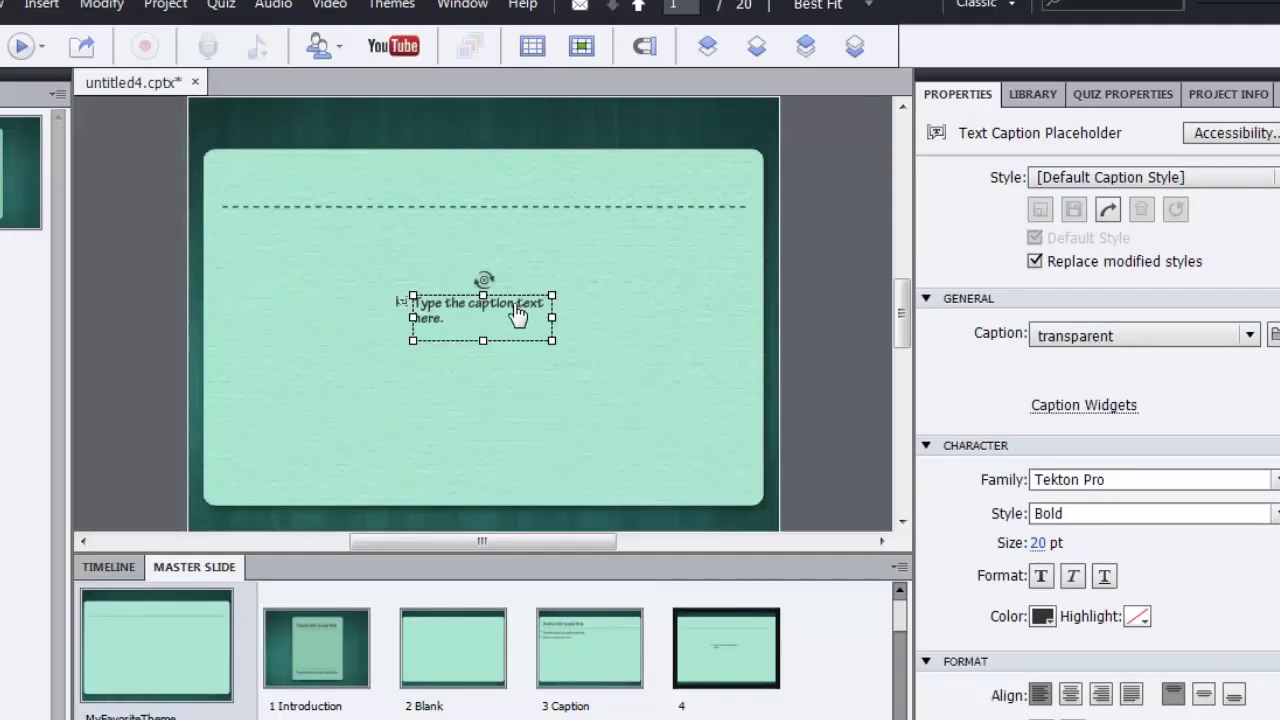
{"action": "left_click_drag", "start_coordinate": [490, 284], "coordinate": [746, 177]}
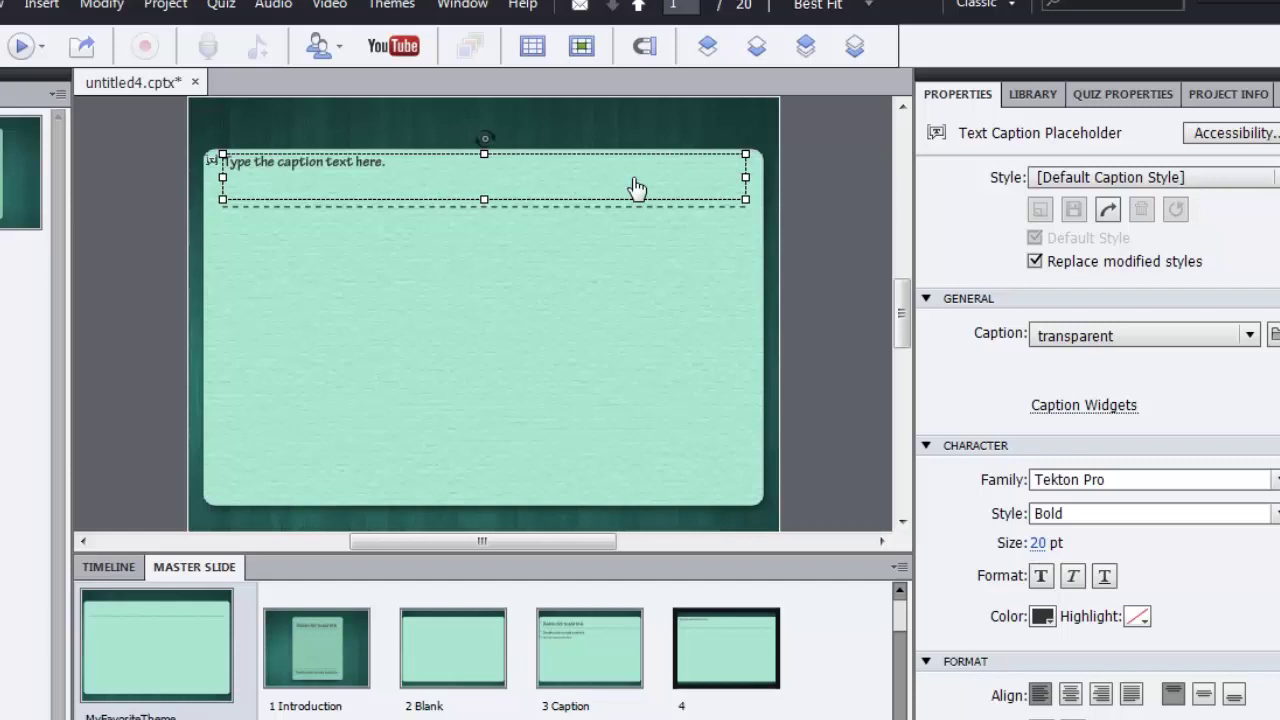
- Set the caption placeholder's font size to 30 pt
{"action": "left_click", "coordinate": [1040, 543]}
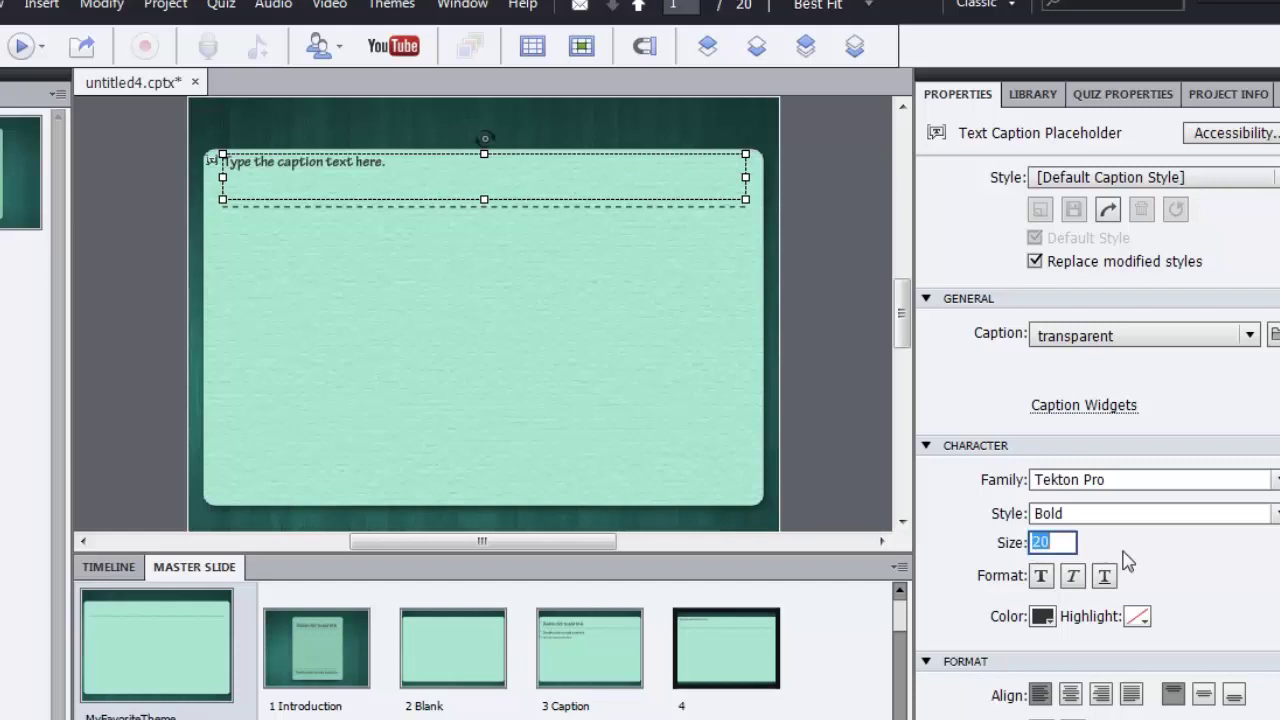
{"action": "type", "text": "30"}
{"action": "key", "text": "Return"}
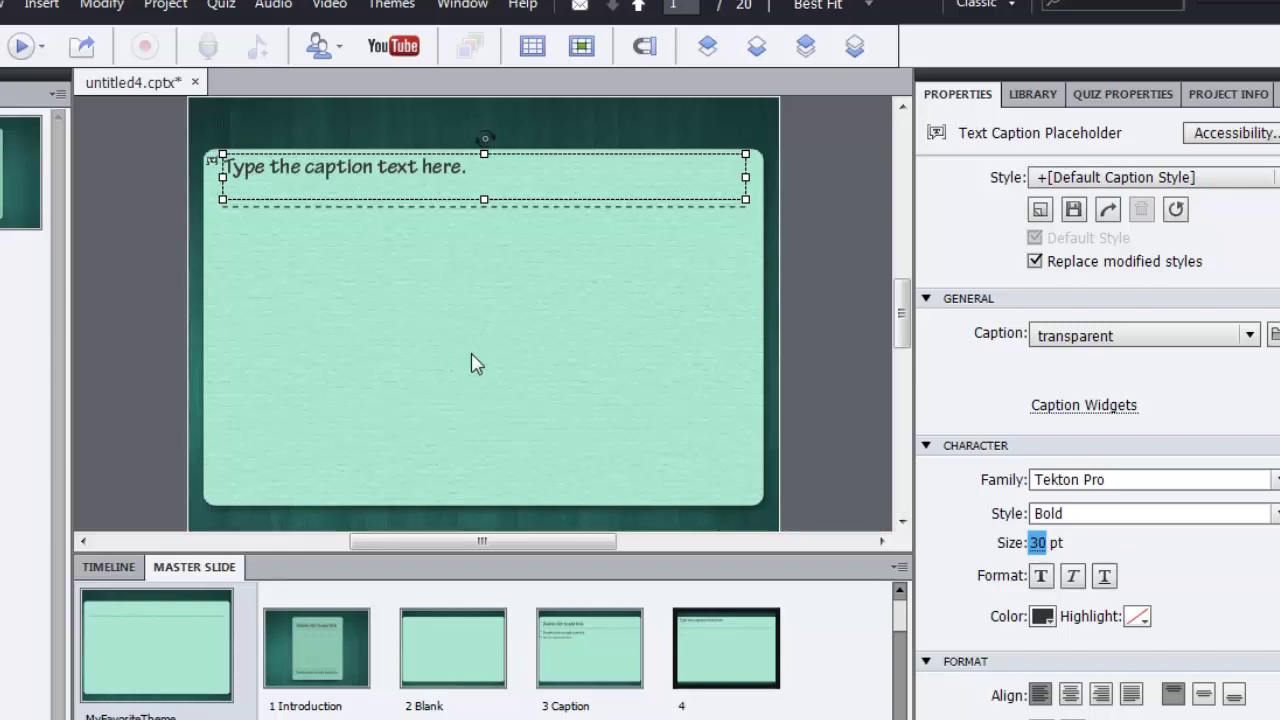
{"action": "left_click", "coordinate": [535, 340]}
- Duplicate the caption placeholder into the dark band above the light panel and center its text horizontally and vertically
{"action": "left_click", "coordinate": [388, 181]}
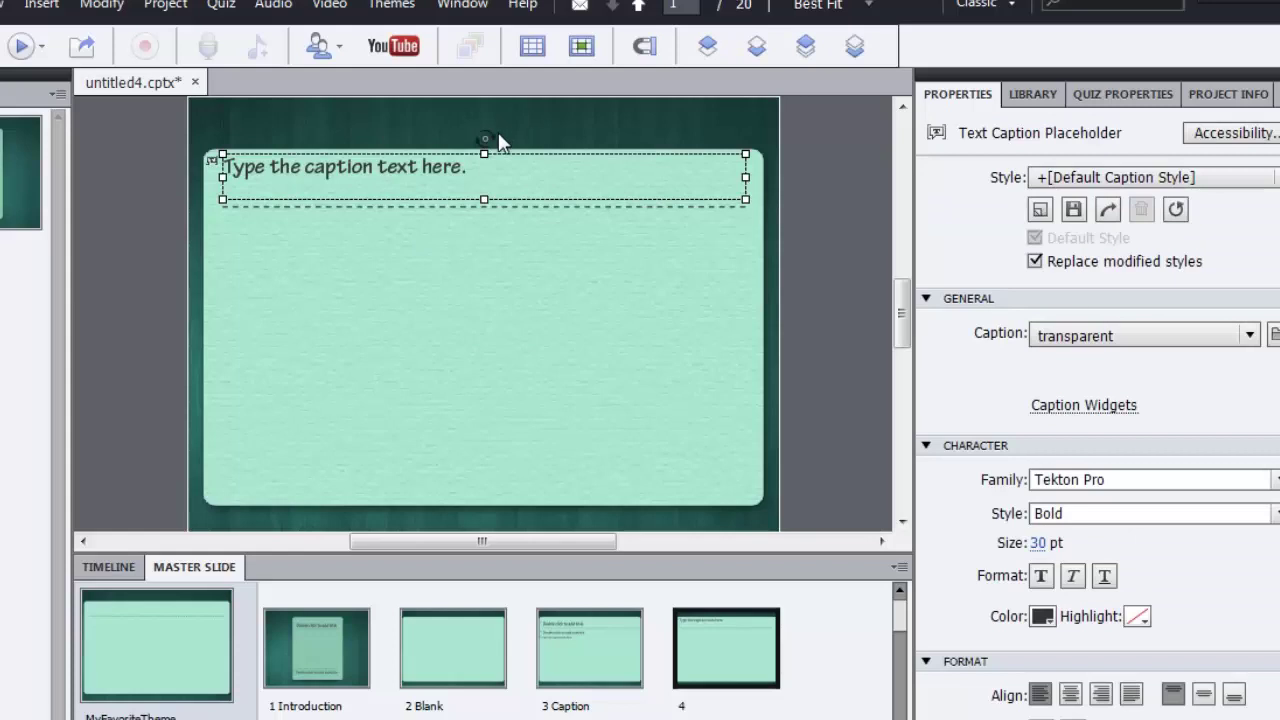
{"action": "key", "text": "ctrl+c"}
{"action": "key", "text": "ctrl+v"}
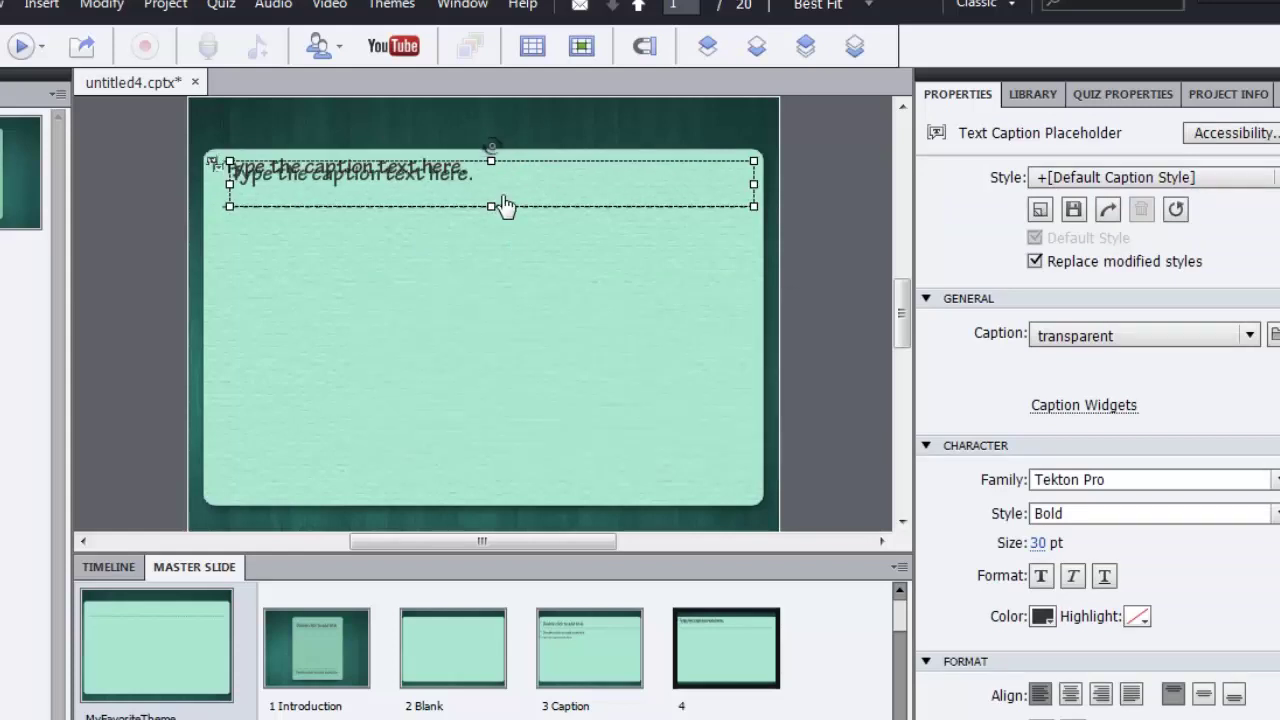
{"action": "left_click_drag", "start_coordinate": [505, 206], "coordinate": [496, 132]}
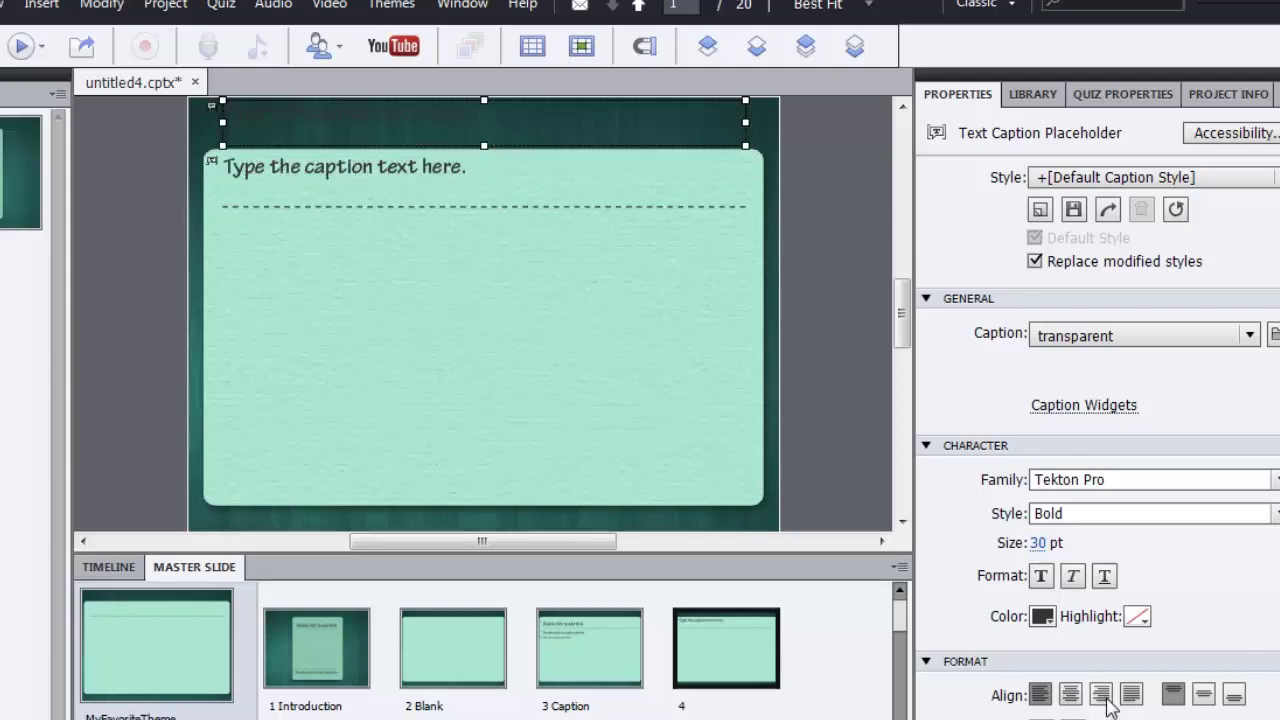
{"action": "left_click", "coordinate": [1072, 697]}
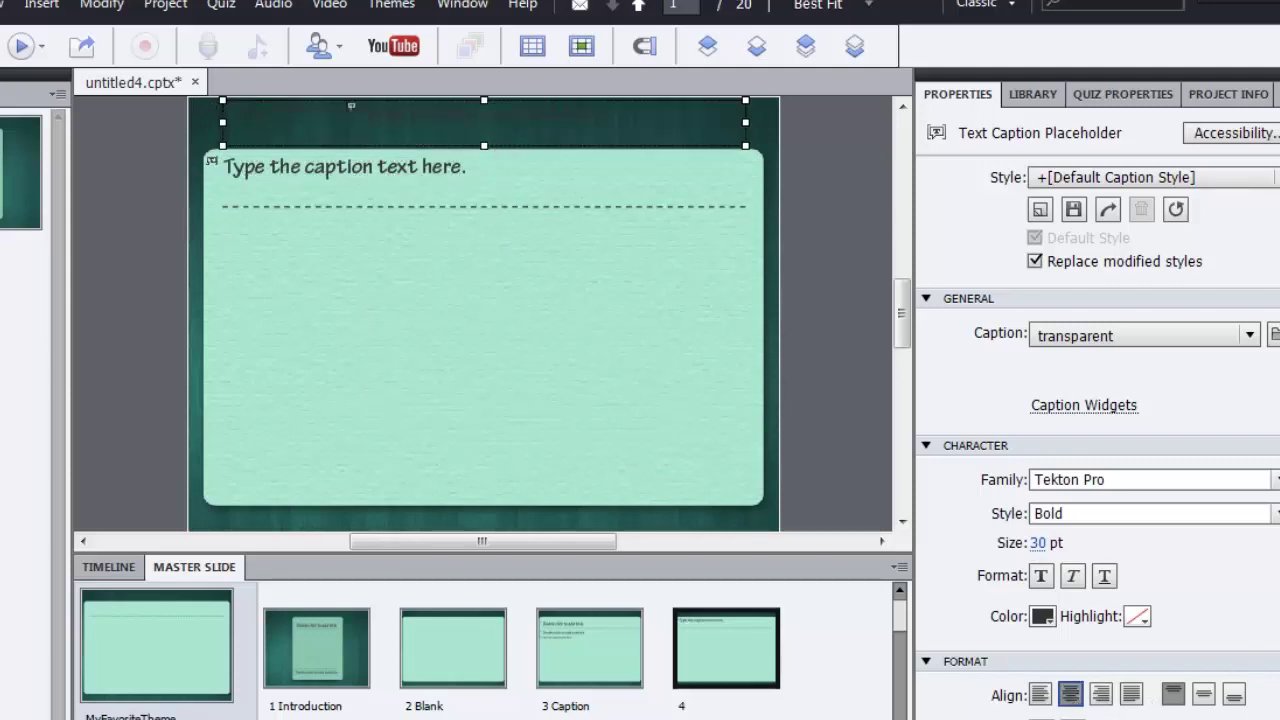
{"action": "left_click", "coordinate": [1204, 697]}
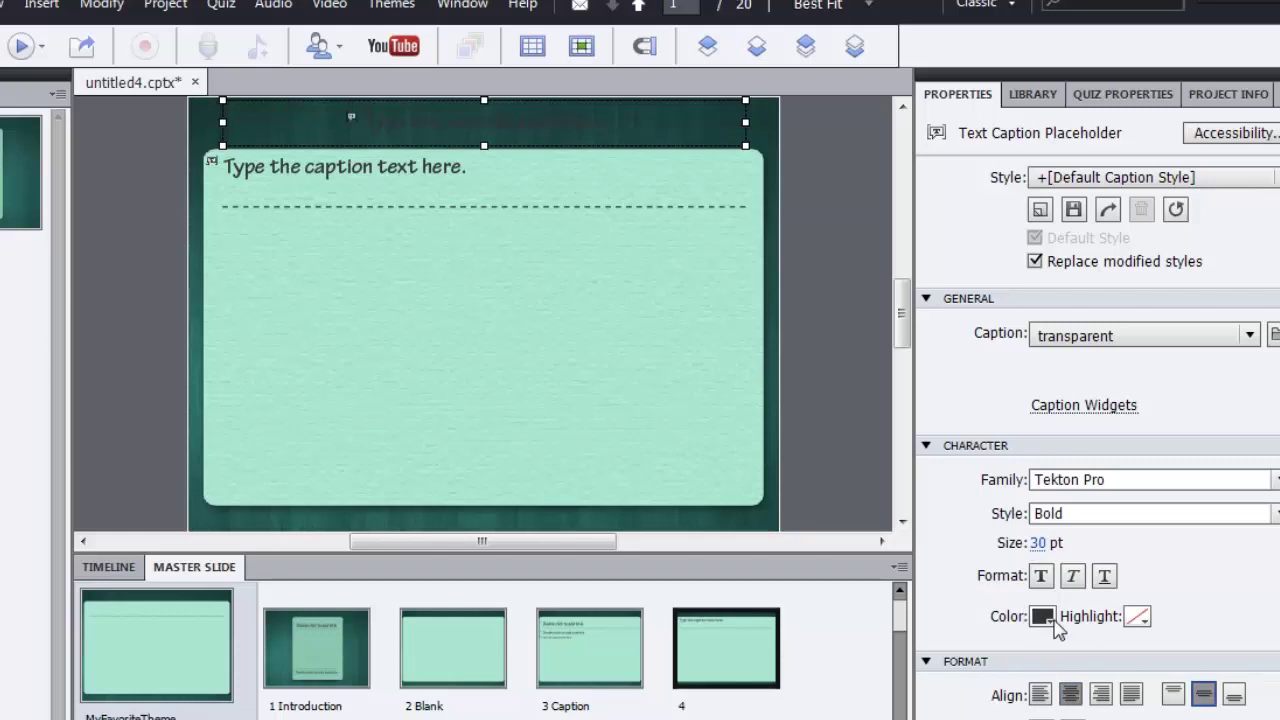
- Color the header caption's text with the light green sampled from the slide panel and make it bold
{"action": "left_click", "coordinate": [1040, 617]}
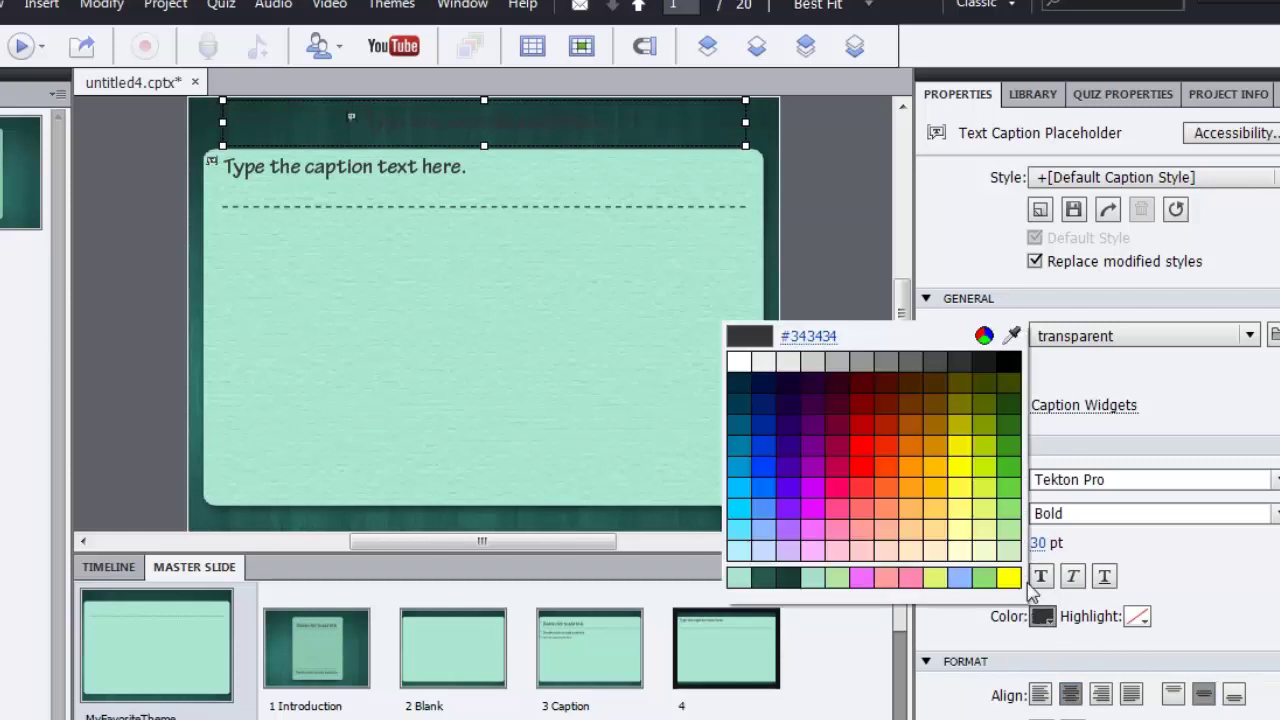
{"action": "left_click", "coordinate": [1013, 336]}
{"action": "left_click", "coordinate": [681, 283]}
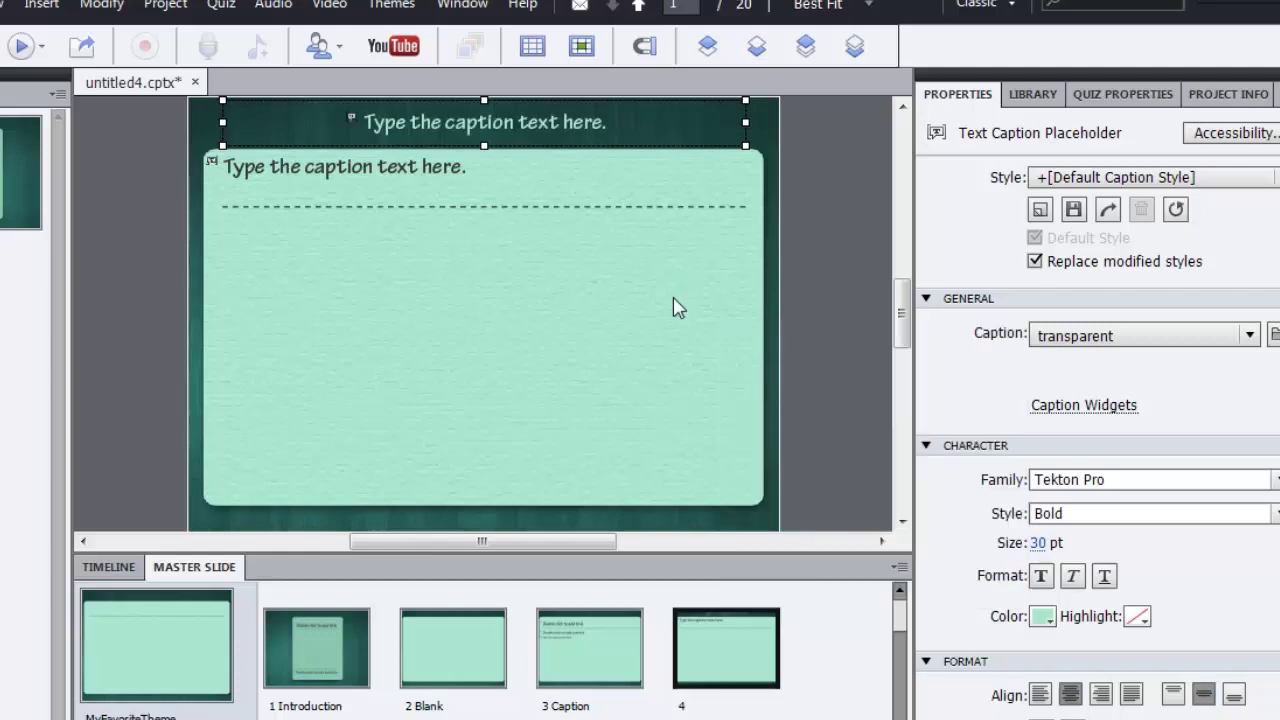
{"action": "left_click", "coordinate": [814, 360]}
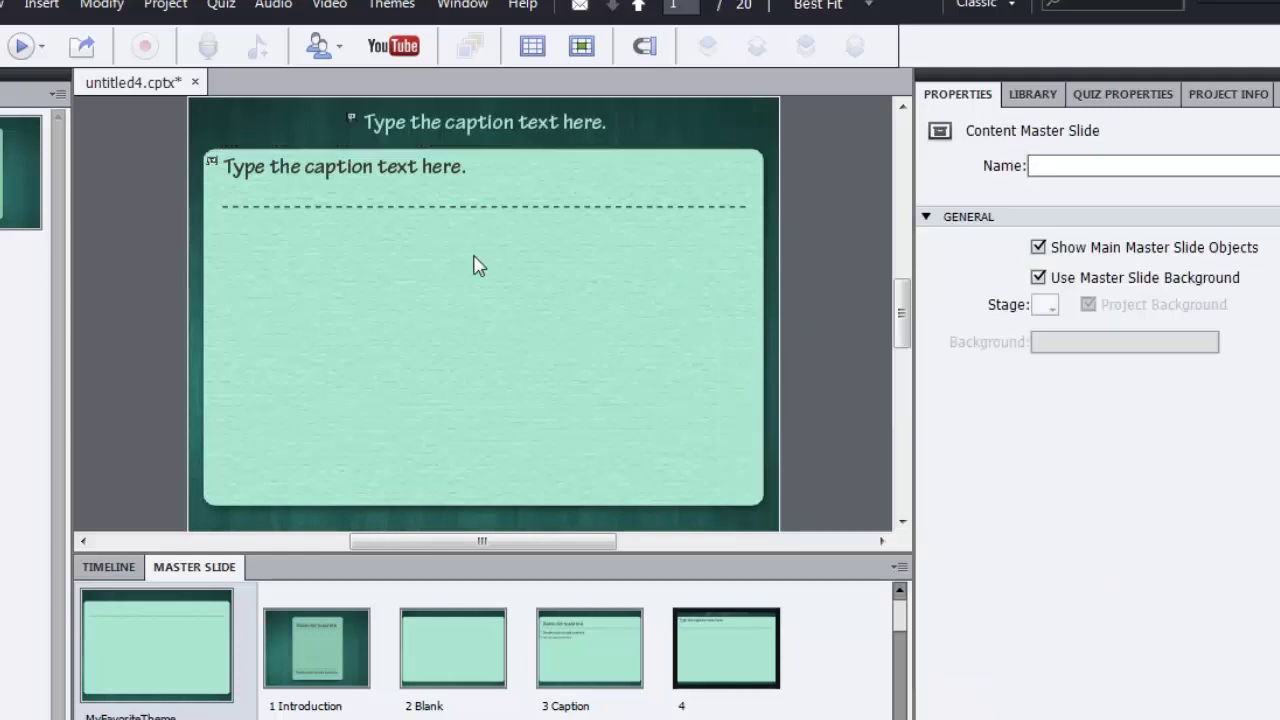
{"action": "left_click", "coordinate": [503, 133]}
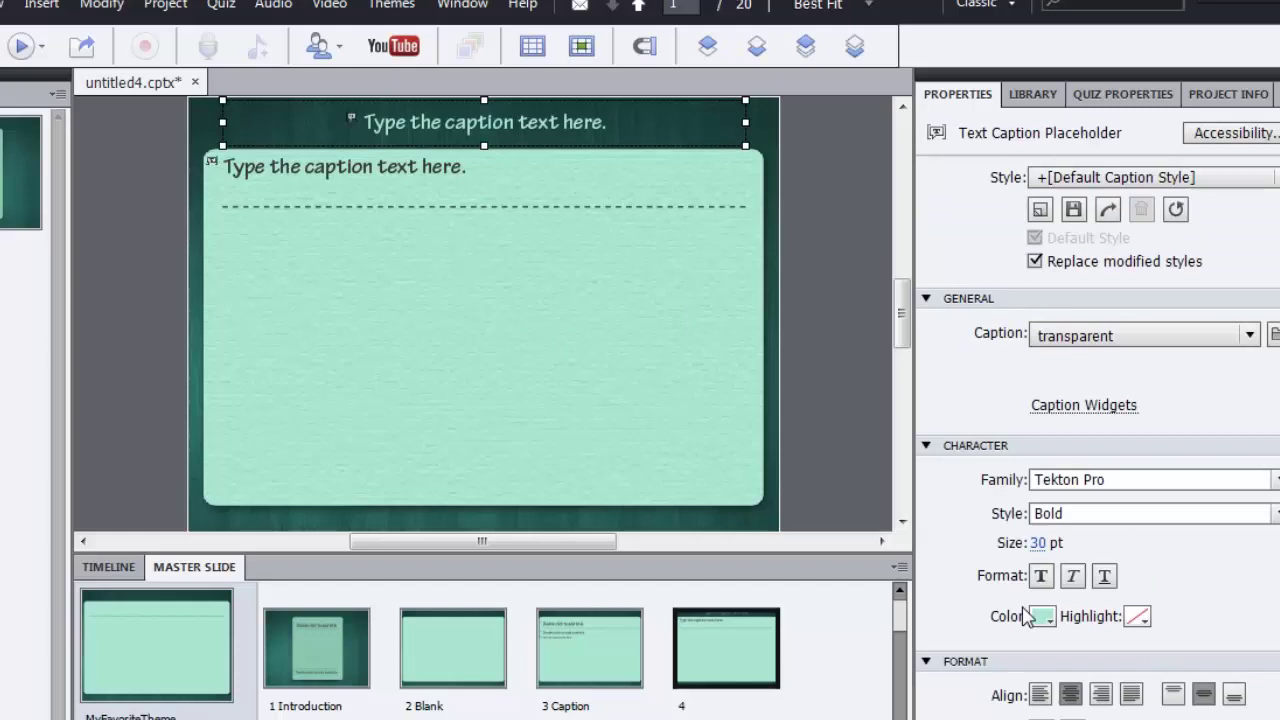
{"action": "left_click", "coordinate": [1041, 577]}
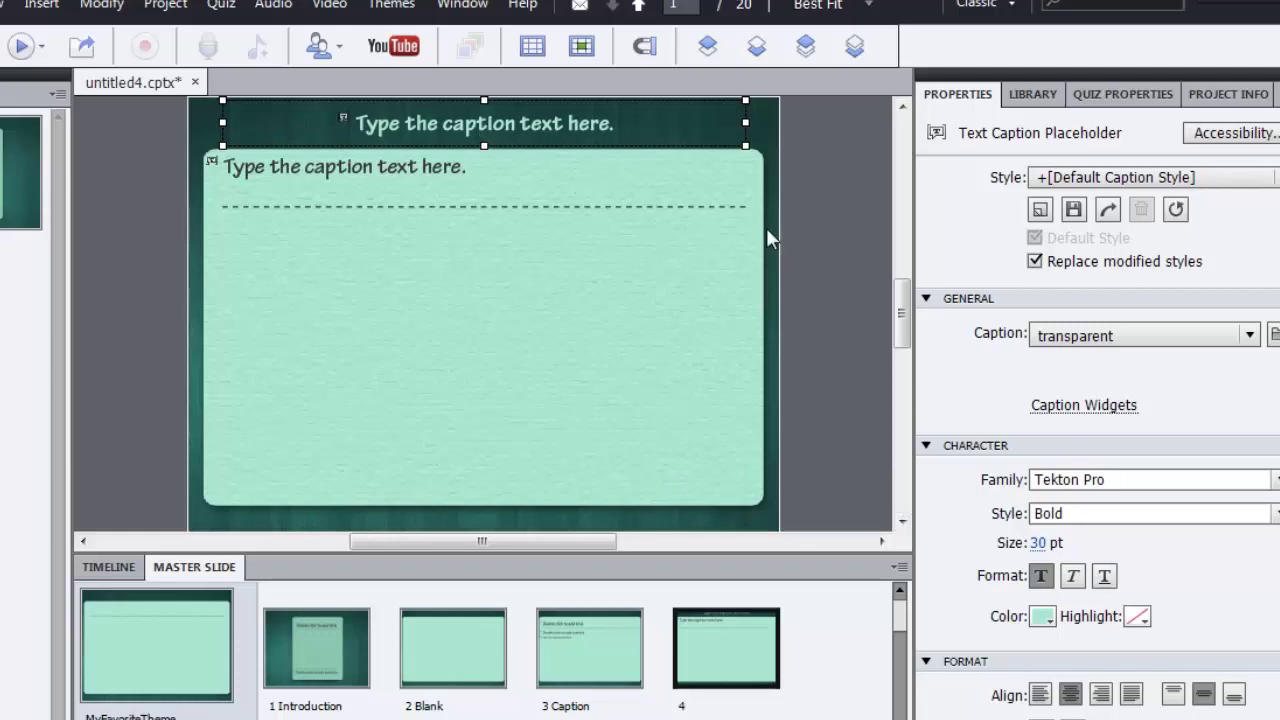
- Duplicate the dark caption placeholder and size the copy to fill the light panel below the dashed line
{"action": "left_click", "coordinate": [452, 190]}
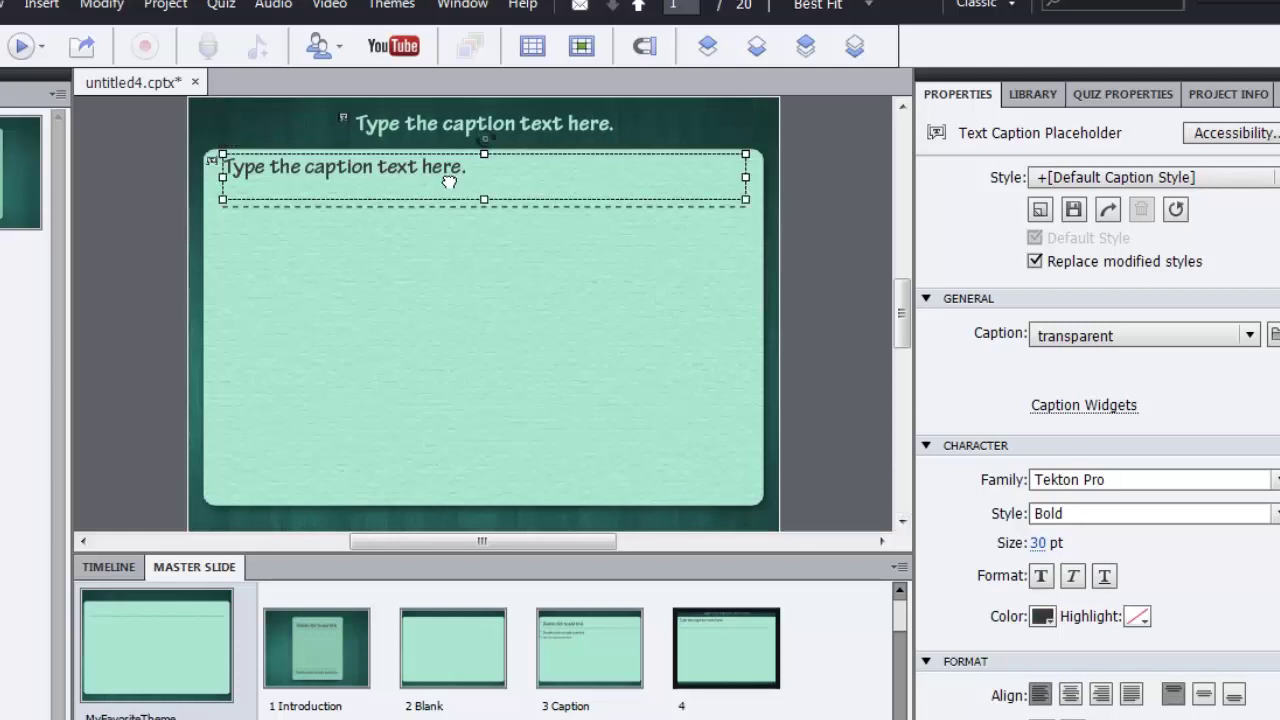
{"action": "left_click", "coordinate": [801, 206]}
{"action": "left_click", "coordinate": [660, 196]}
{"action": "left_click_drag", "start_coordinate": [534, 184], "coordinate": [486, 497]}
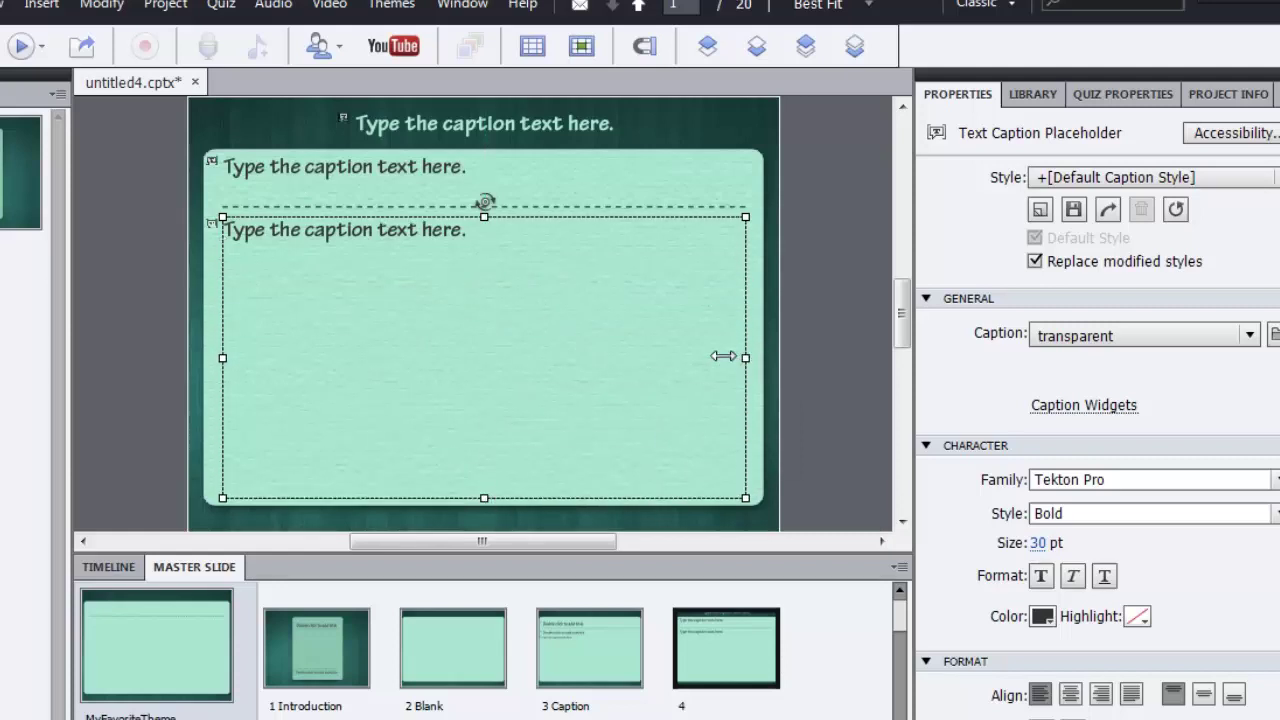
- Narrow the lower caption placeholder to the left part of the light panel and set its font size to 22 pt
{"action": "left_click_drag", "start_coordinate": [746, 357], "coordinate": [437, 354]}
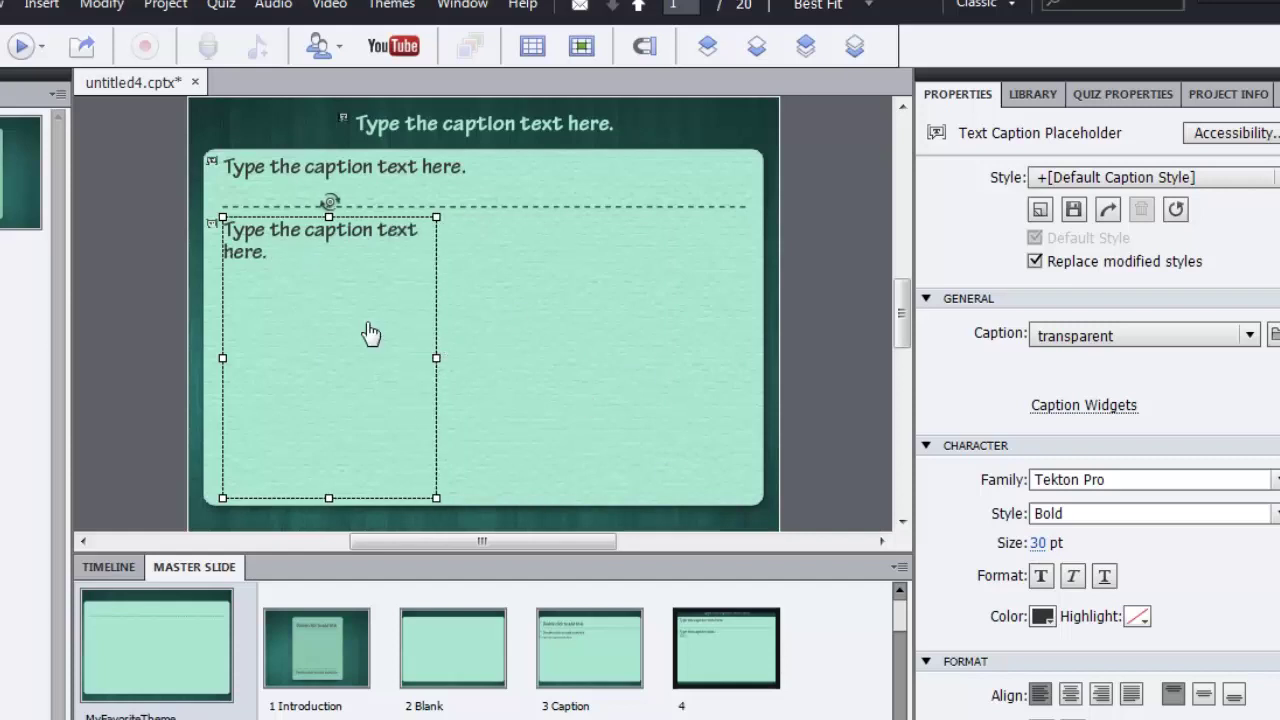
{"action": "left_click", "coordinate": [1038, 542]}
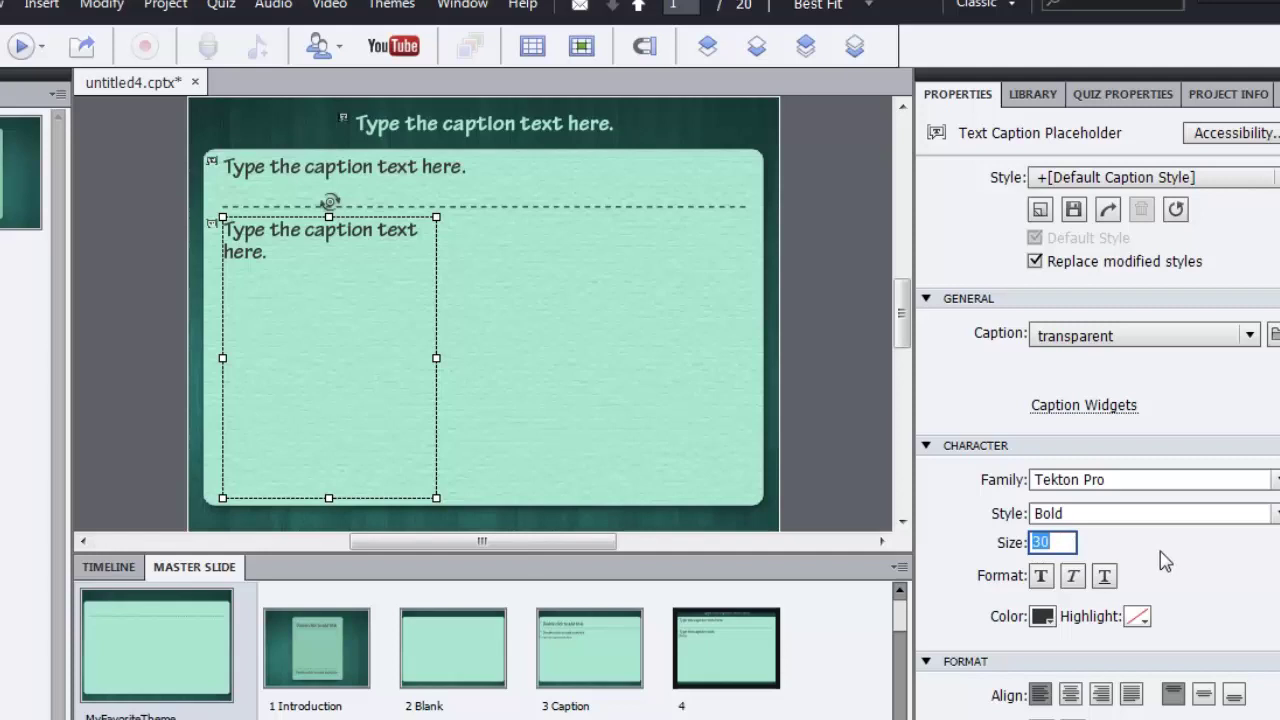
{"action": "type", "text": "22"}
{"action": "key", "text": "Return"}
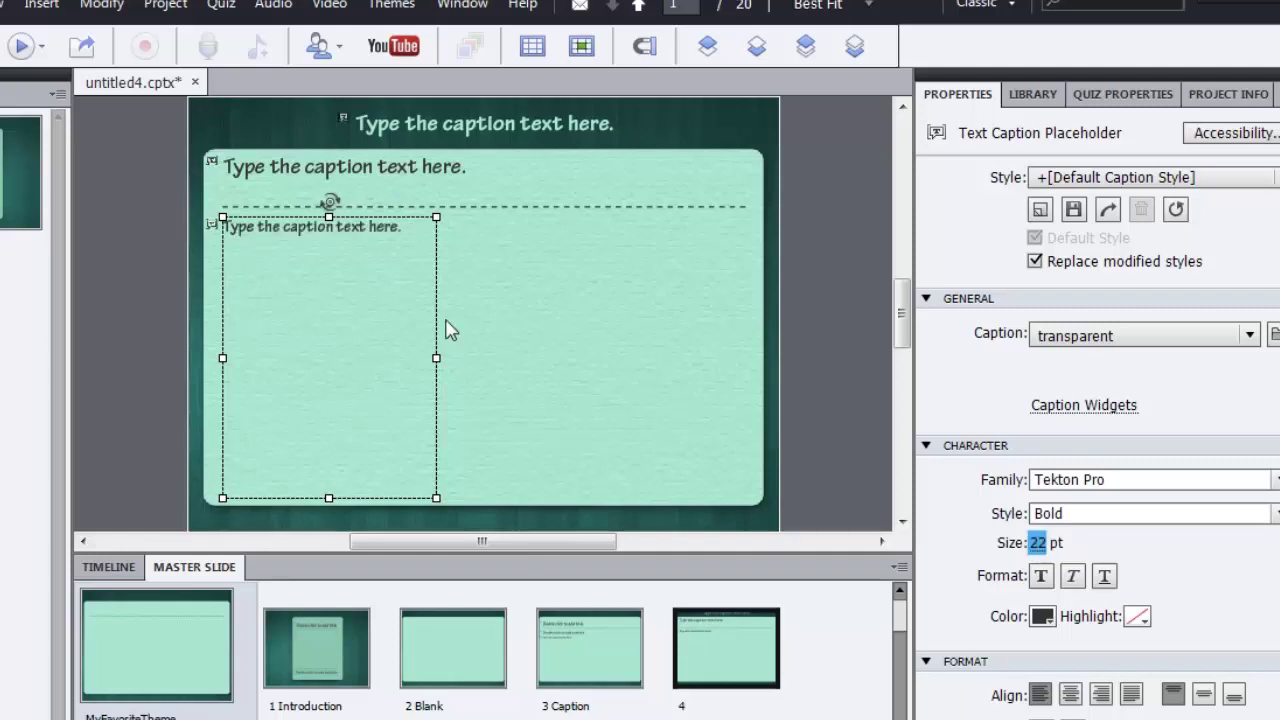
- Insert a content placeholder and move it into the empty area to the right of the lower caption
{"action": "left_click", "coordinate": [41, 5]}
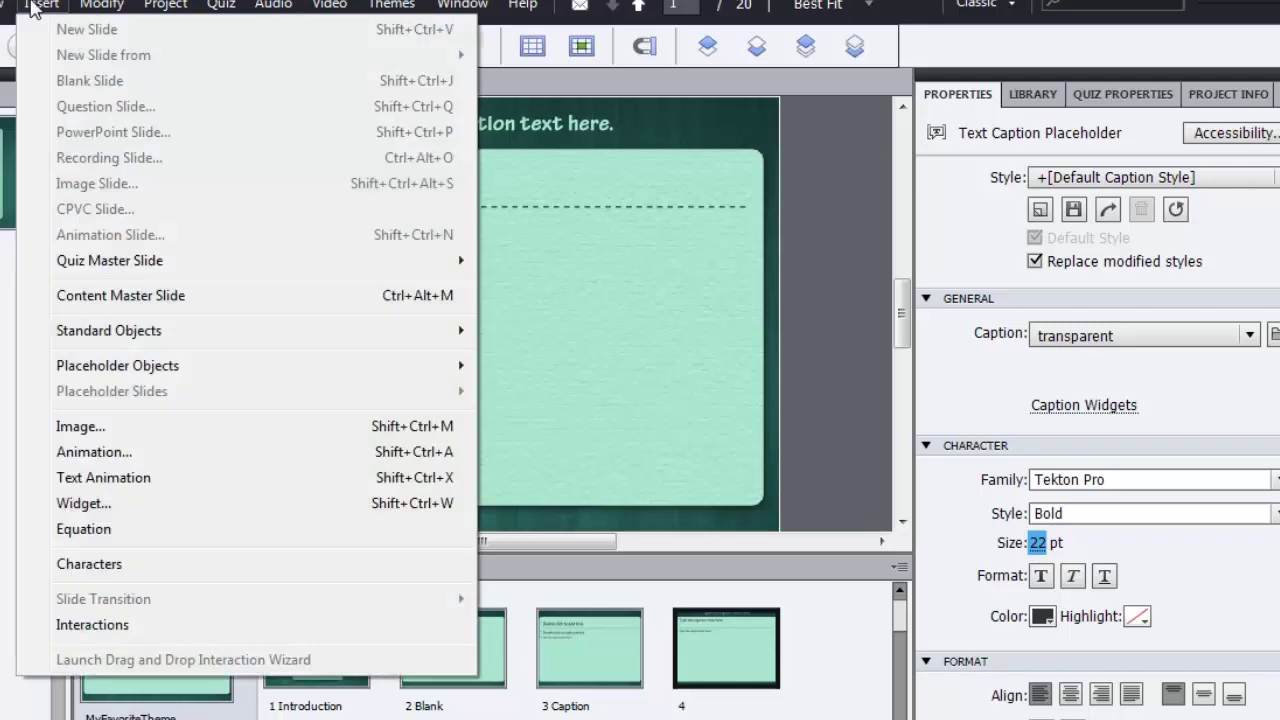
{"action": "mouse_move", "coordinate": [179, 370]}
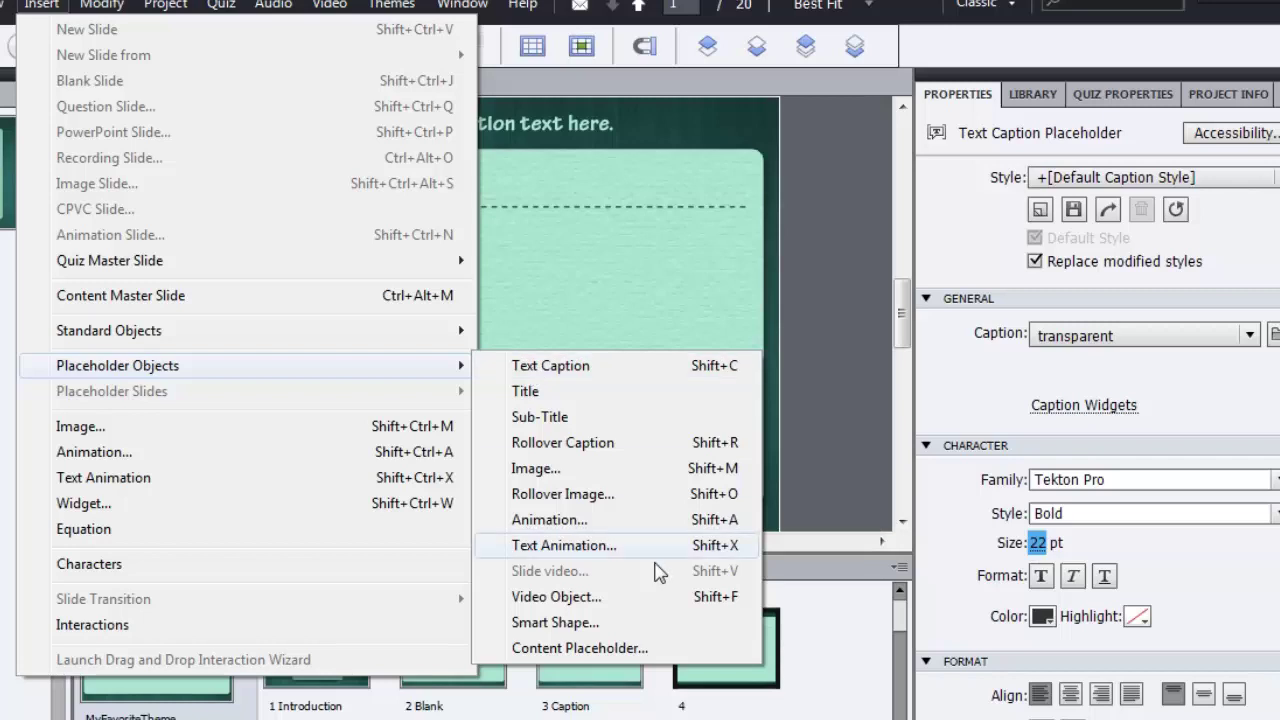
{"action": "left_click", "coordinate": [652, 650]}
{"action": "left_click_drag", "start_coordinate": [546, 334], "coordinate": [749, 299]}
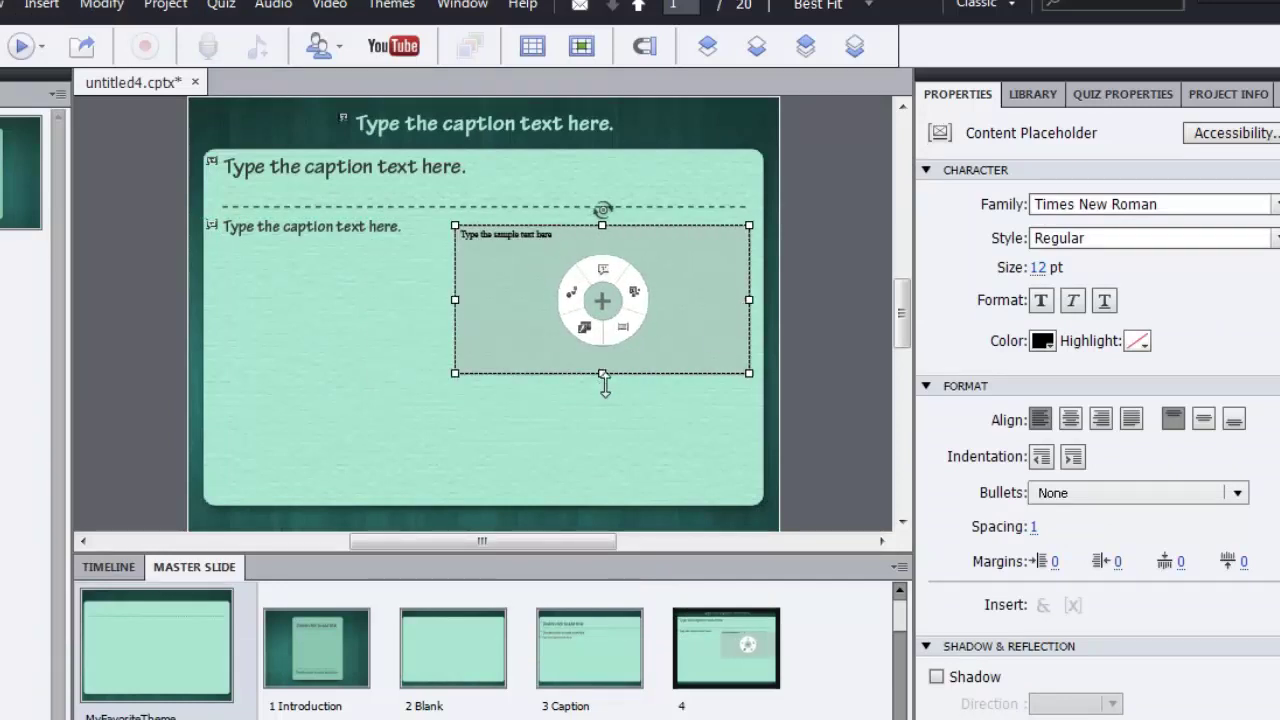
- Stretch the content placeholder to fill the height from the dashed line to the panel's lower edge and widen it slightly to the right
{"action": "left_click_drag", "start_coordinate": [602, 374], "coordinate": [609, 505]}
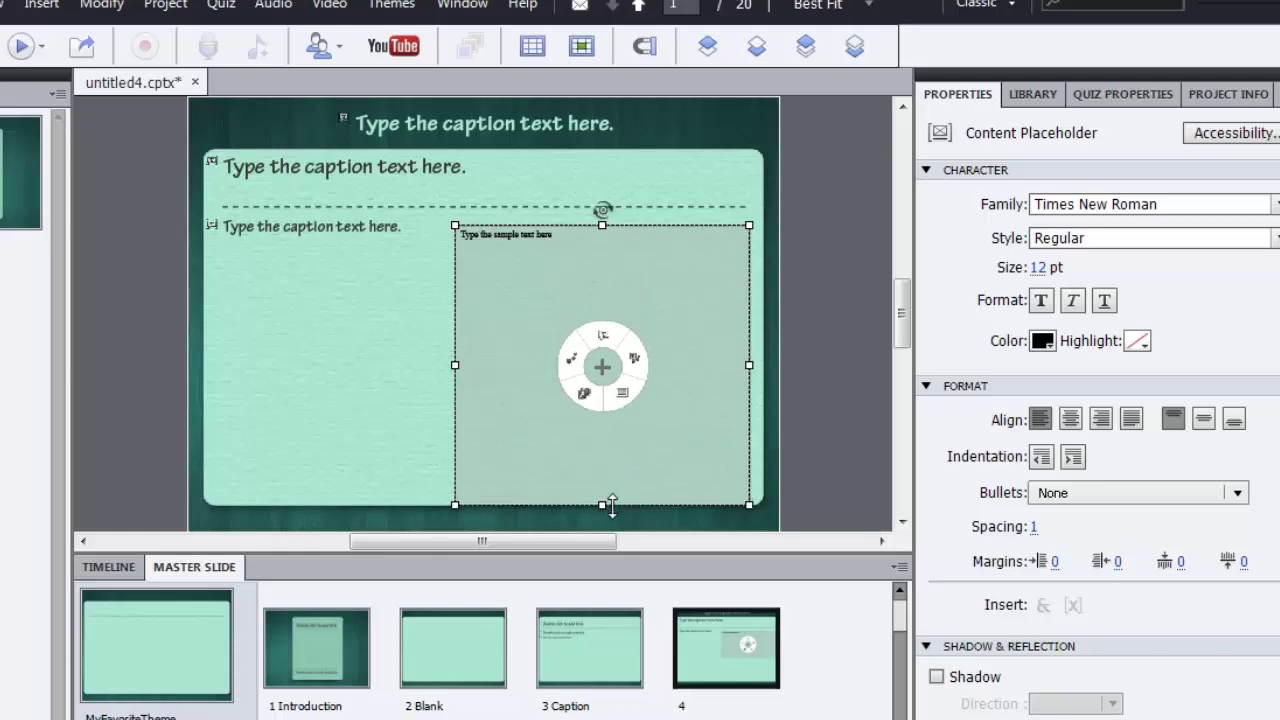
{"action": "left_click_drag", "start_coordinate": [602, 226], "coordinate": [602, 212]}
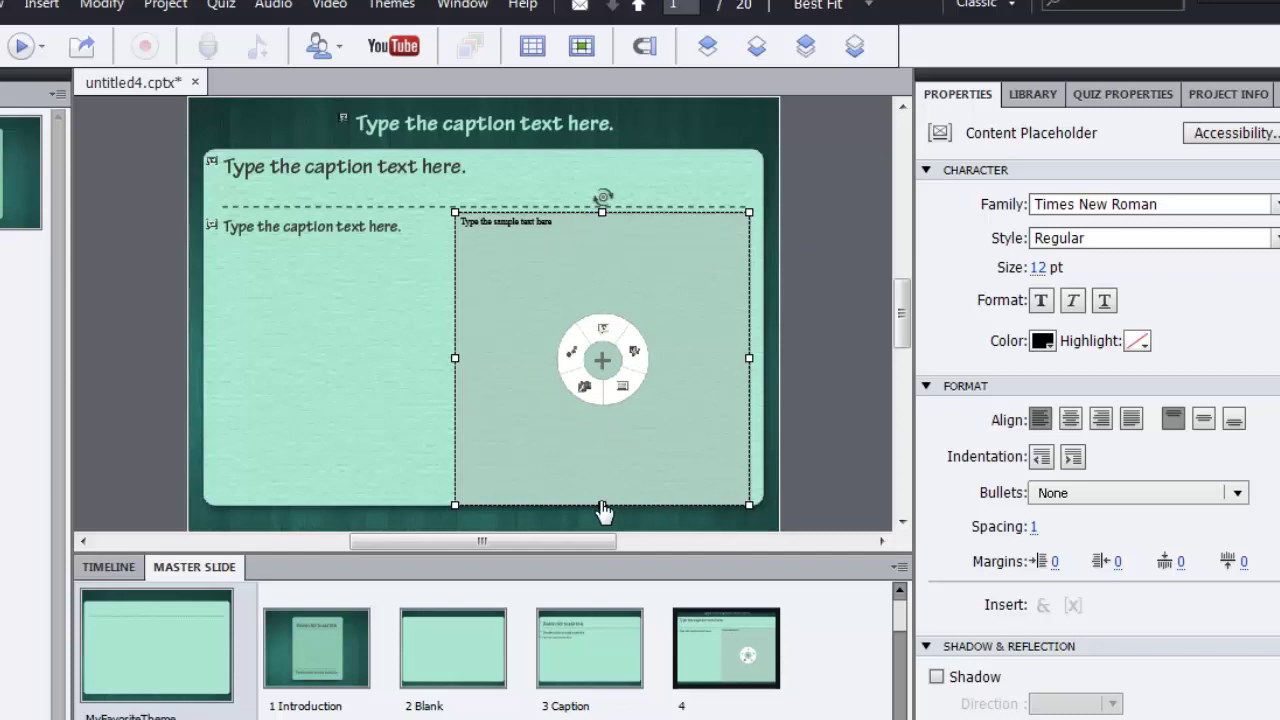
{"action": "left_click_drag", "start_coordinate": [601, 505], "coordinate": [601, 499]}
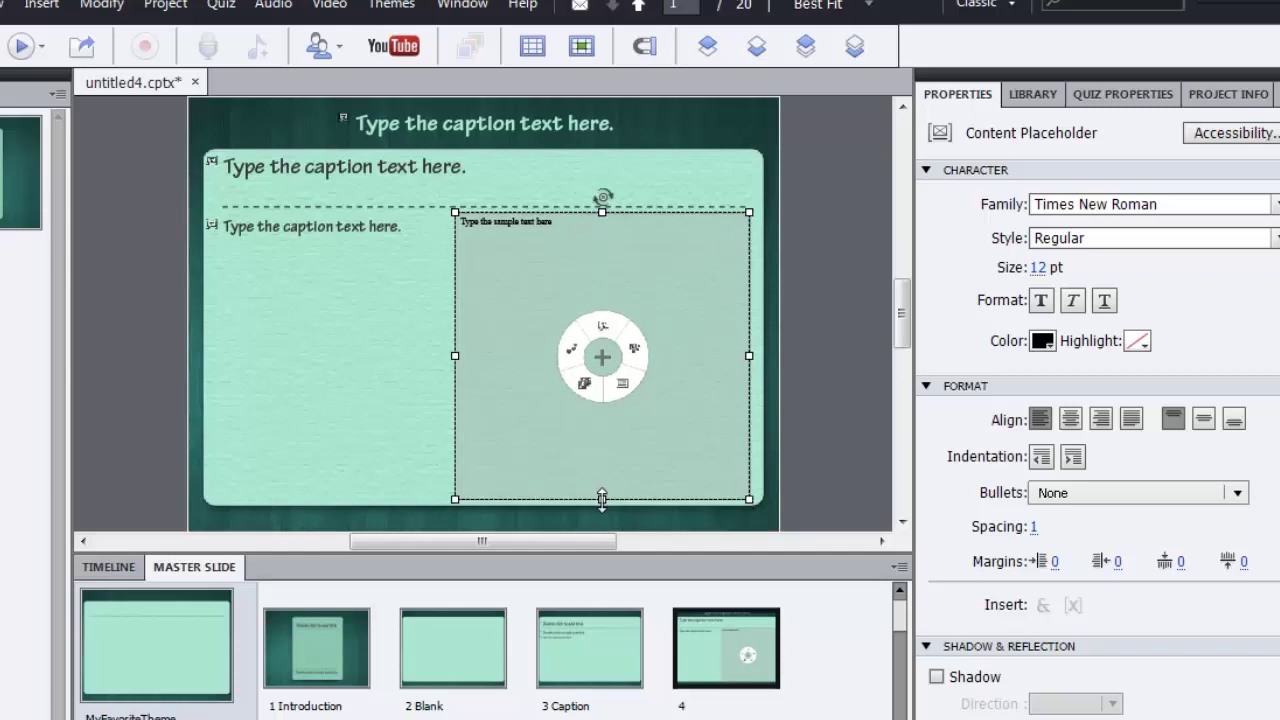
{"action": "left_click_drag", "start_coordinate": [749, 353], "coordinate": [757, 353]}
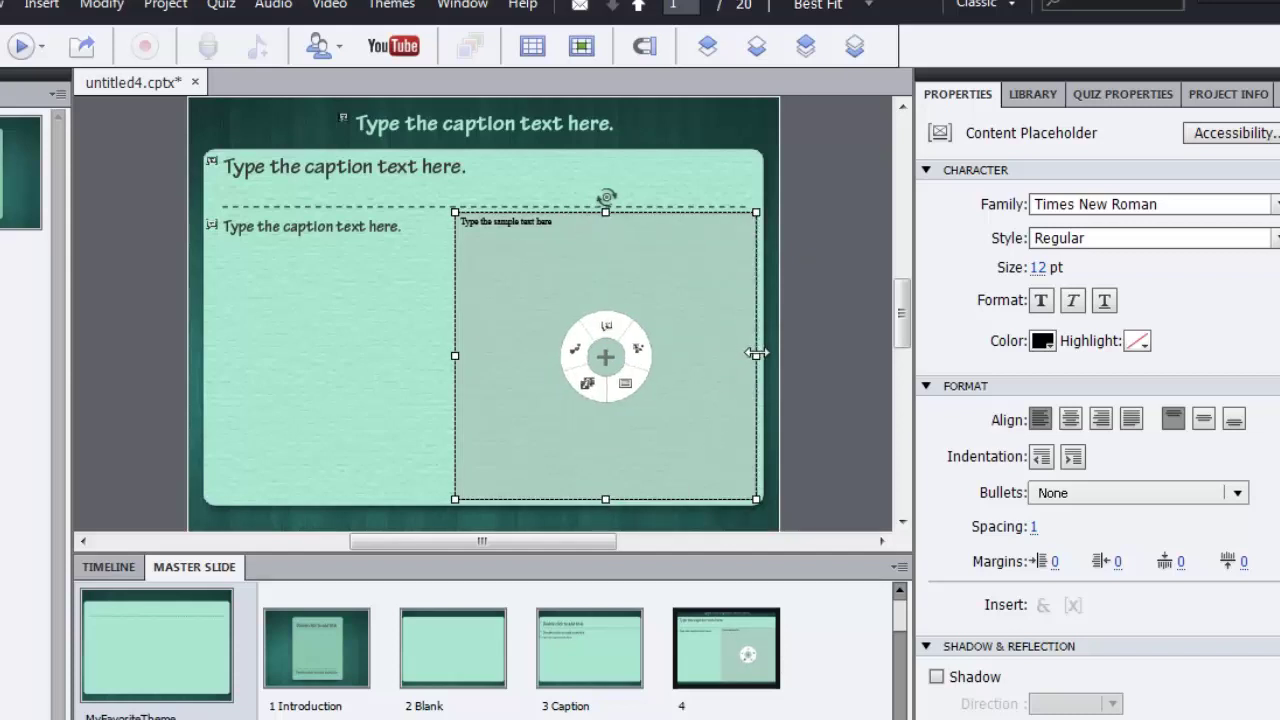
- Move the content placeholder's left edge inward to about 382 px wide, widening the gap to the lower caption, and deselect it
{"action": "left_click", "coordinate": [371, 343]}
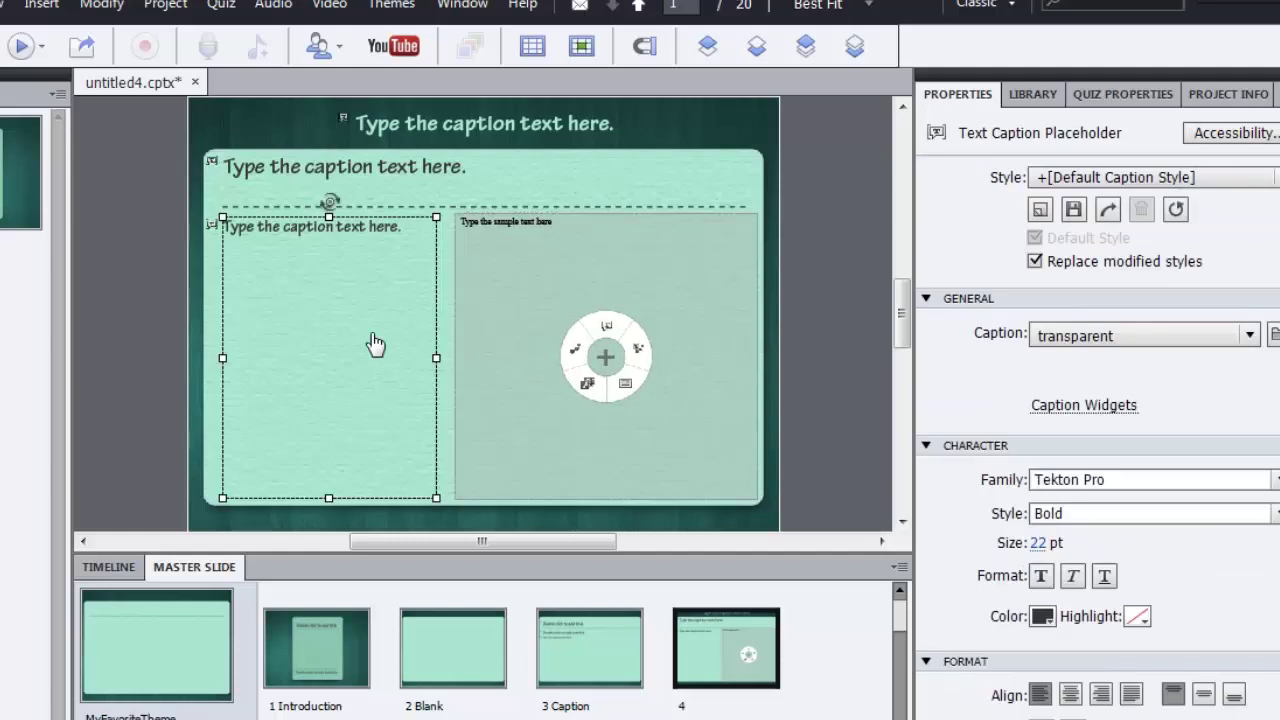
{"action": "left_click", "coordinate": [521, 360]}
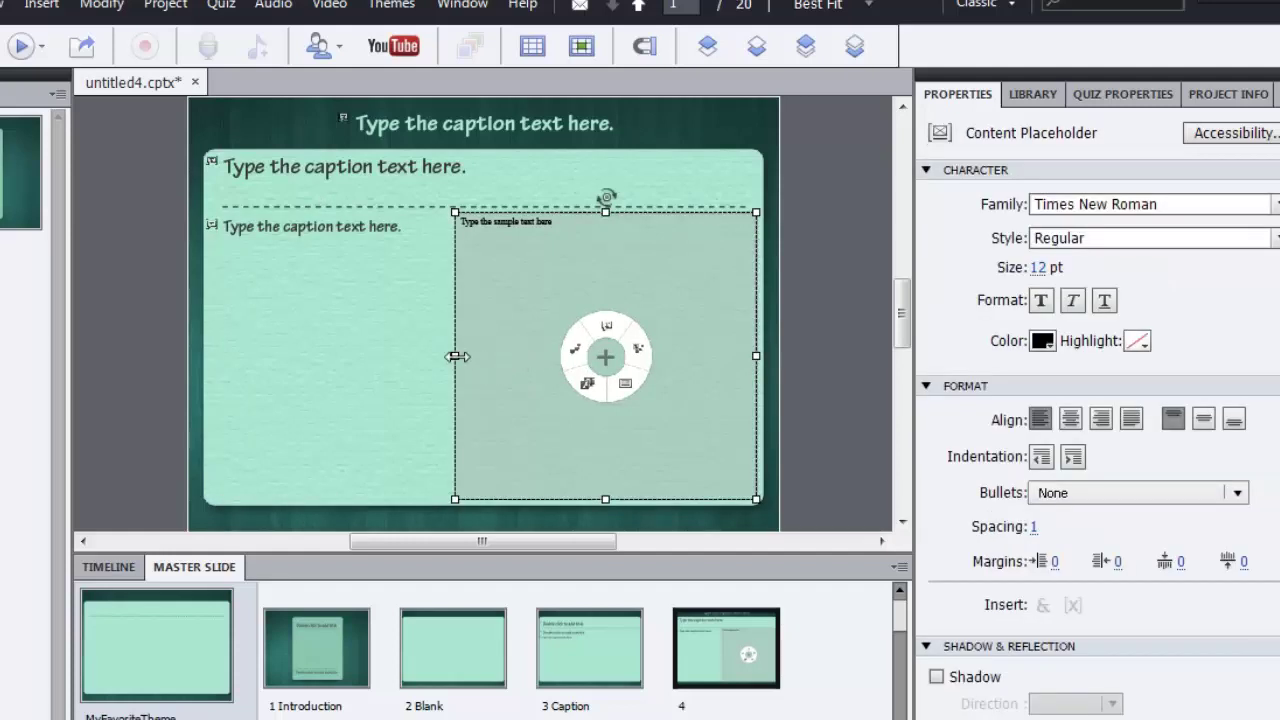
{"action": "mouse_move", "coordinate": [457, 356]}
{"action": "left_mouse_down"}
{"action": "mouse_move", "coordinate": [497, 356]}
{"action": "mouse_move", "coordinate": [457, 360]}
{"action": "mouse_move", "coordinate": [474, 356]}
{"action": "left_mouse_up"}
{"action": "left_click", "coordinate": [380, 366]}
{"action": "left_click", "coordinate": [497, 358]}
{"action": "left_click", "coordinate": [782, 348]}
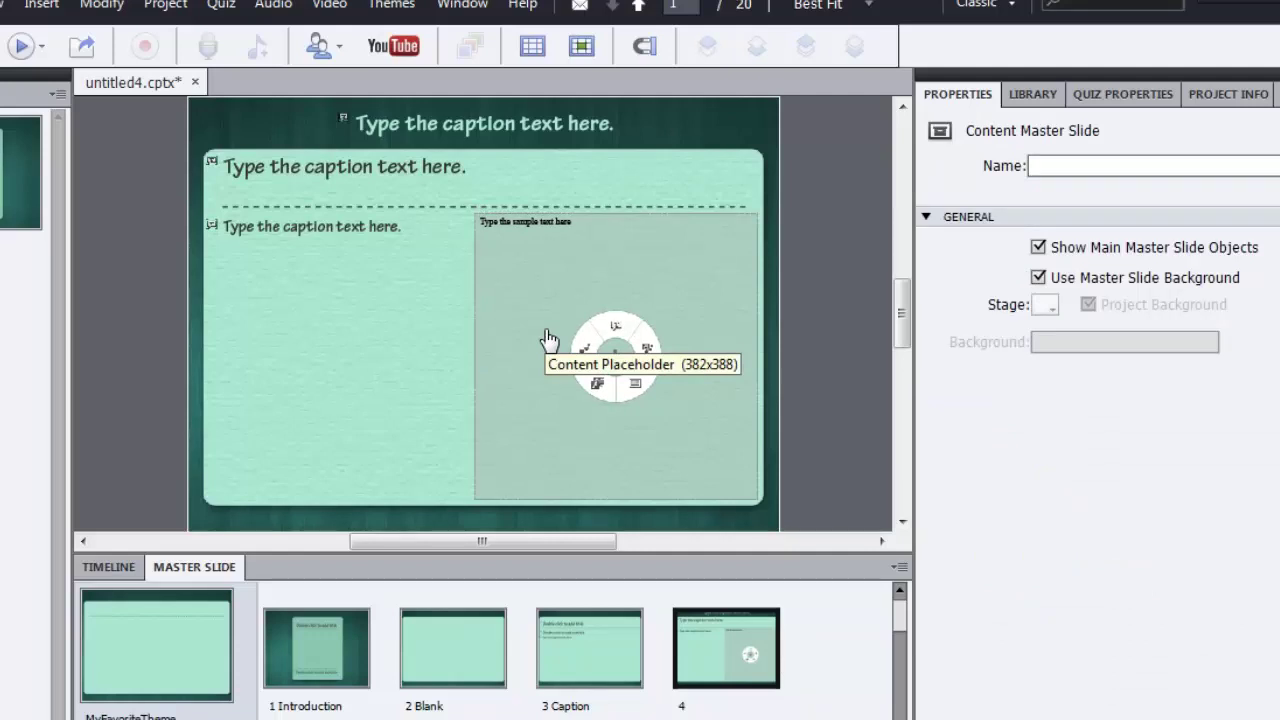
- Bring up the available types for inserting a quiz master slide
{"action": "left_click", "coordinate": [40, 6]}
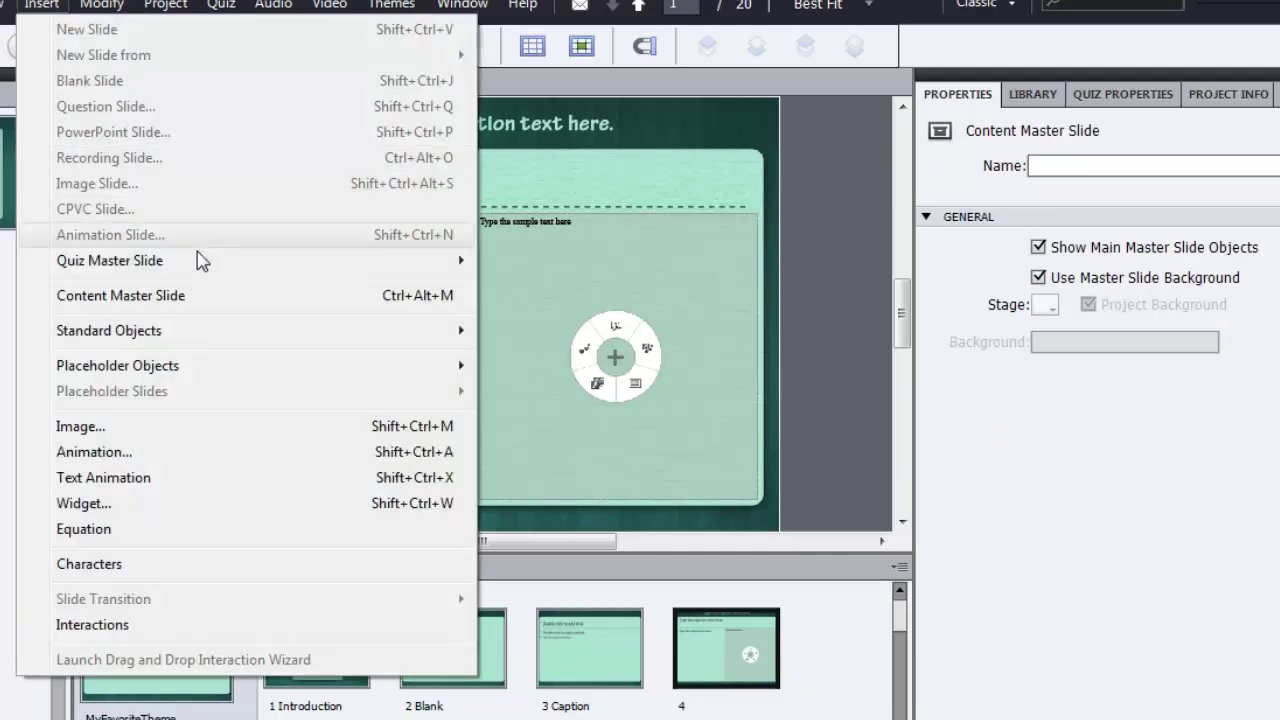
{"action": "mouse_move", "coordinate": [200, 263]}
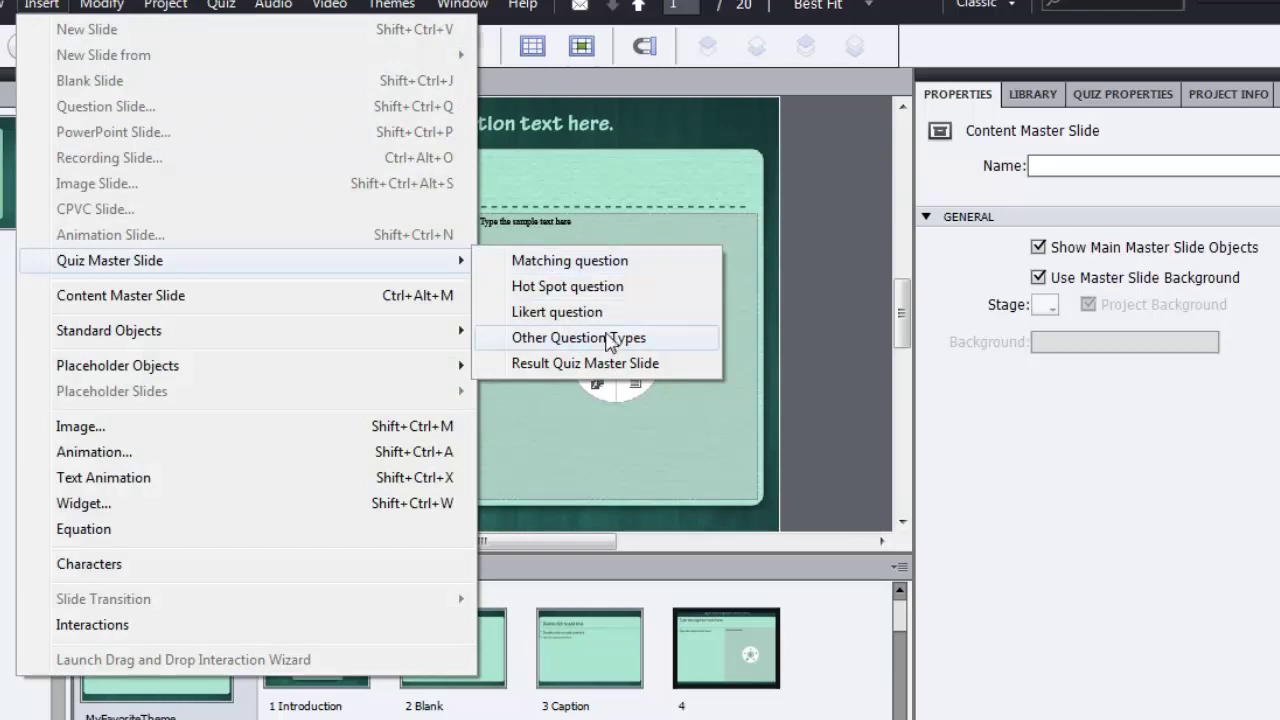